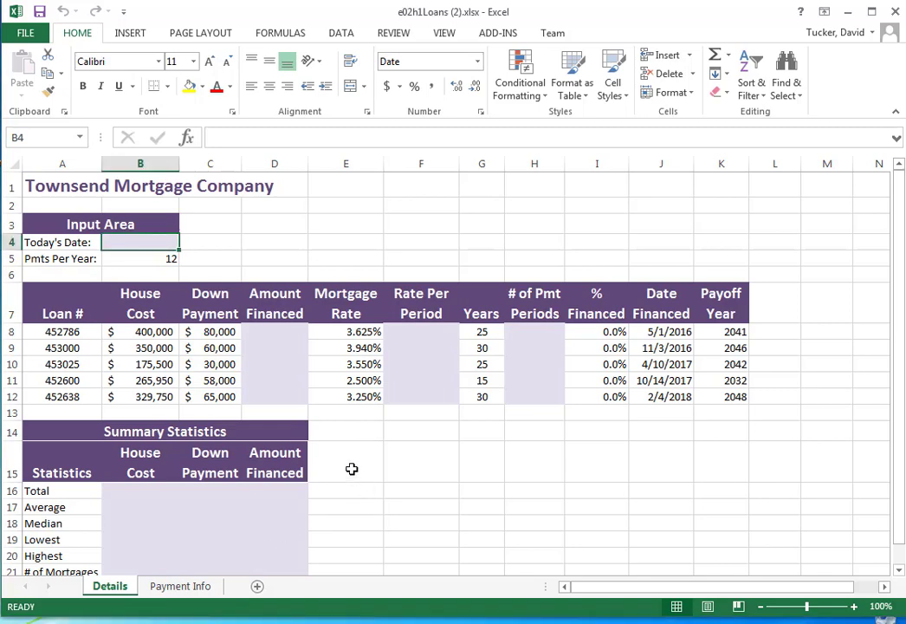
Enter =B8-C8 in D8 to get the first loan's $320,000 amount financed.
left_click(276, 333)
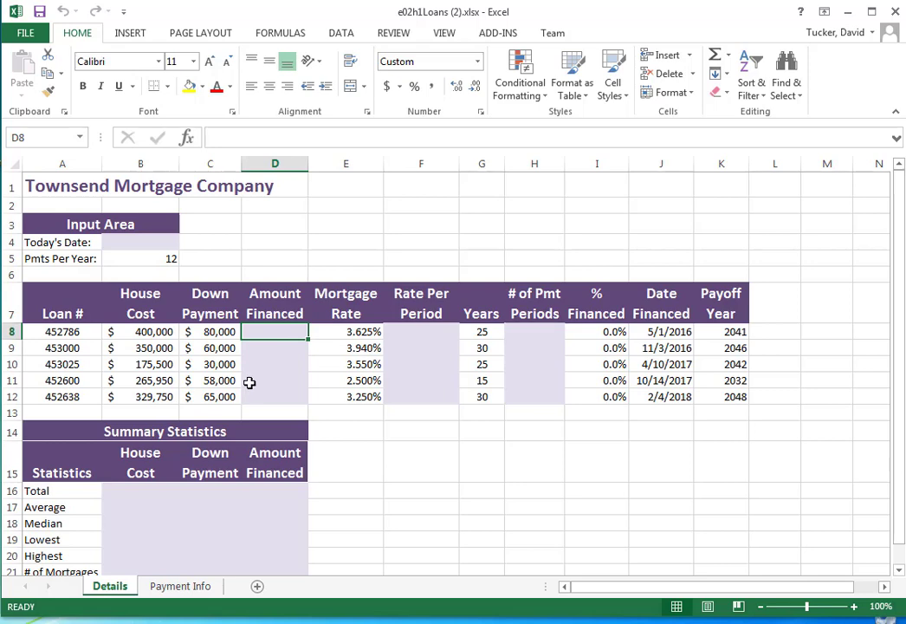
left_click(249, 137)
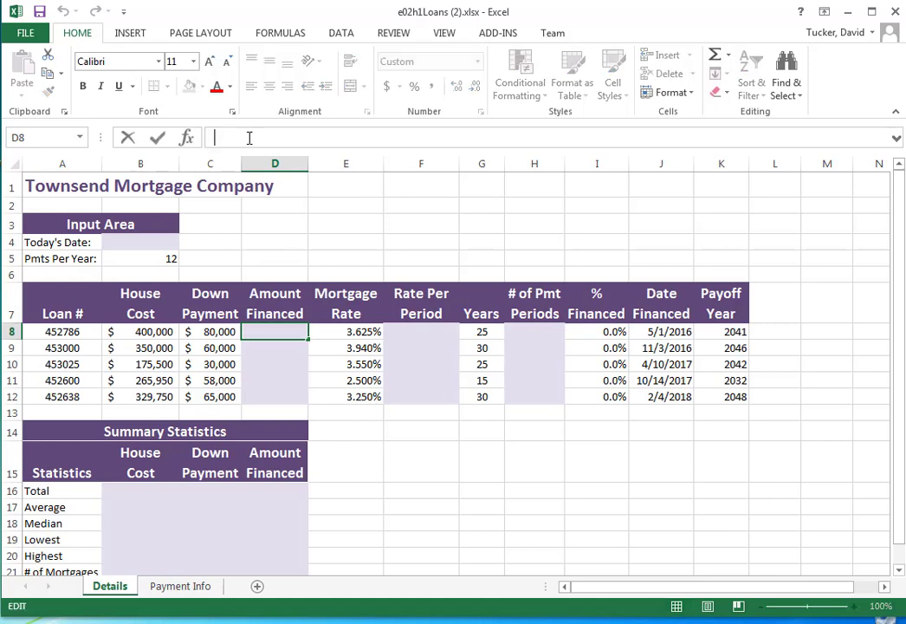
type("=")
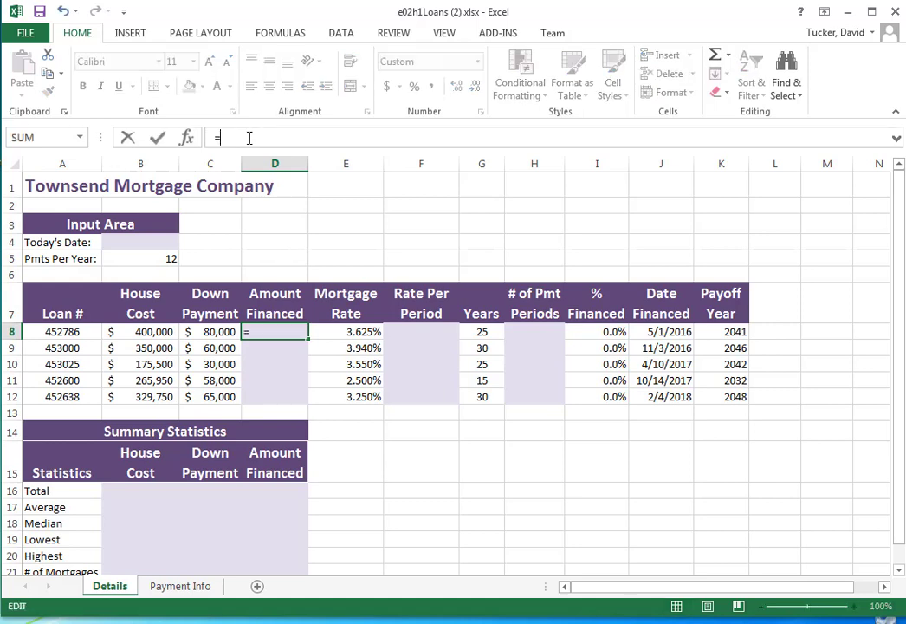
left_click(150, 332)
type("-")
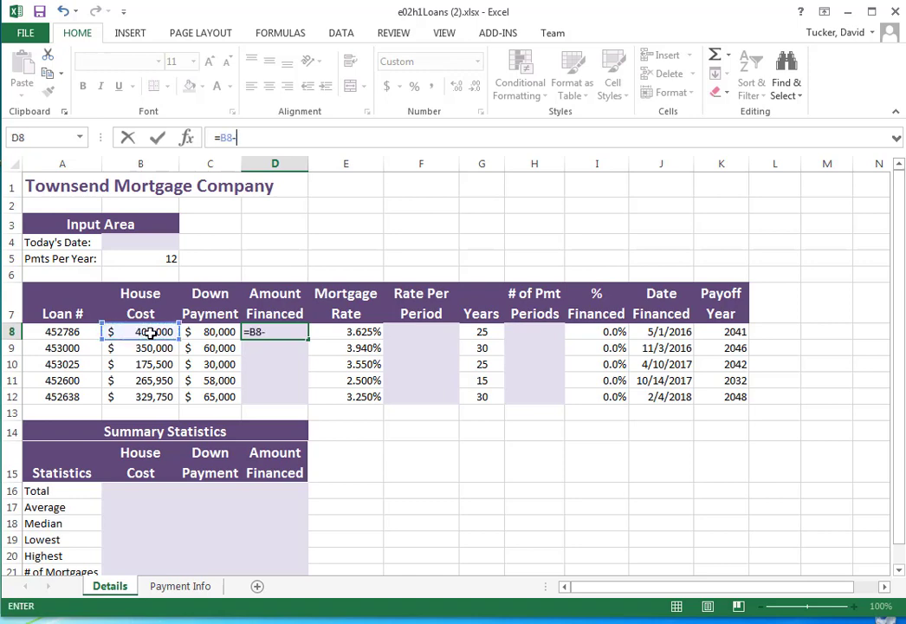
left_click(208, 332)
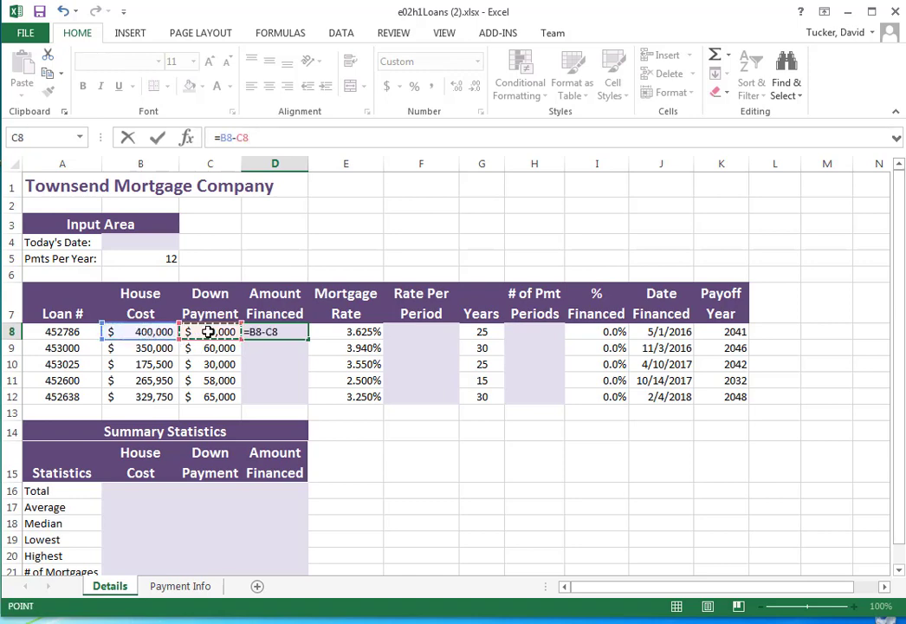
left_click(157, 137)
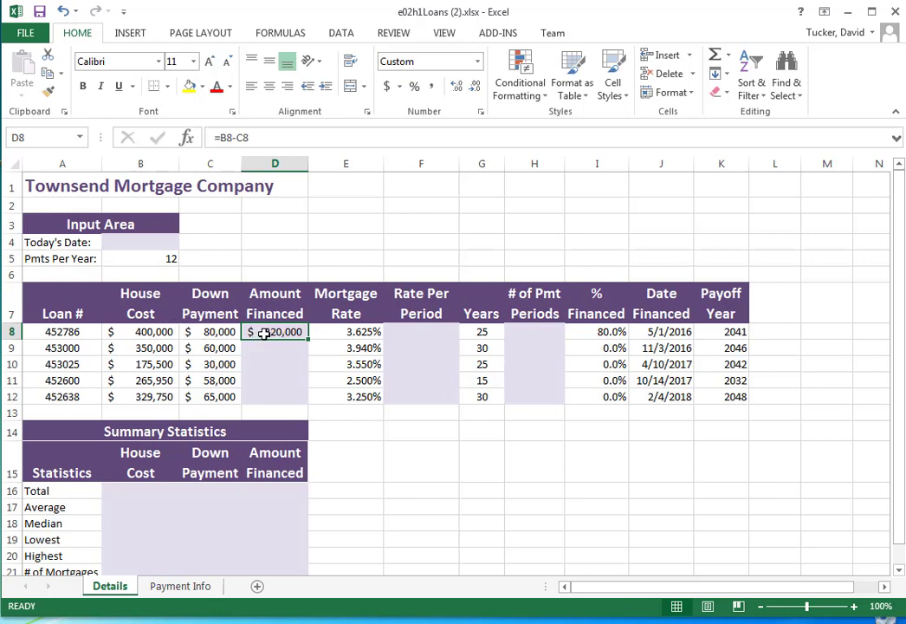
left_click(239, 137)
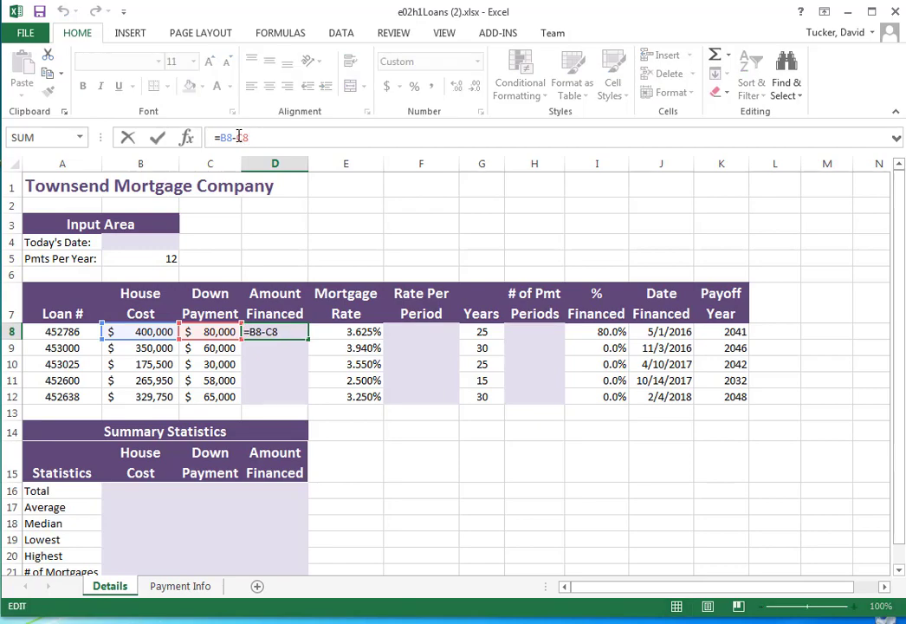
left_click(159, 139)
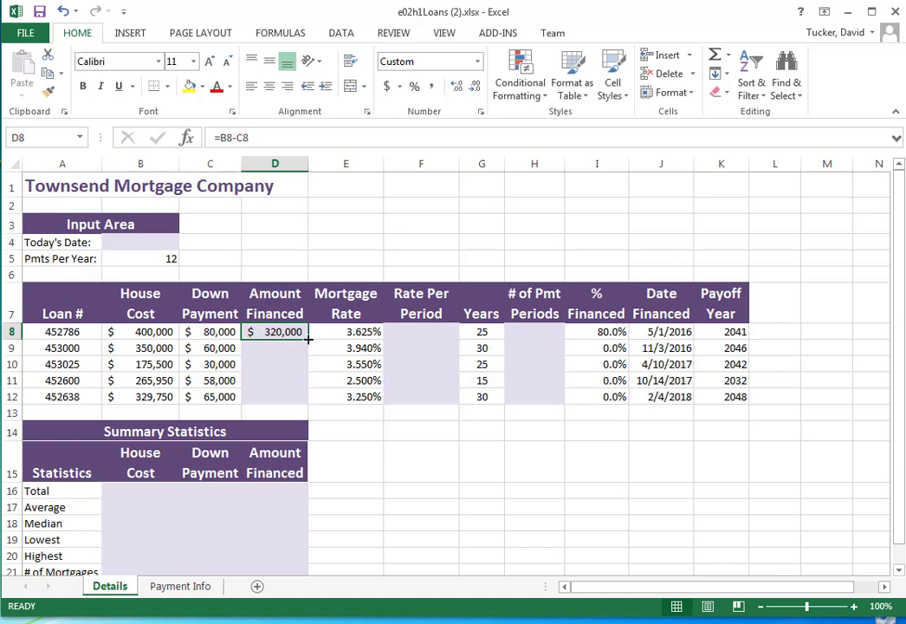
Fill the Amount Financed formula down through D12 and check the copied formulas.
left_click_drag(308, 341, 302, 402)
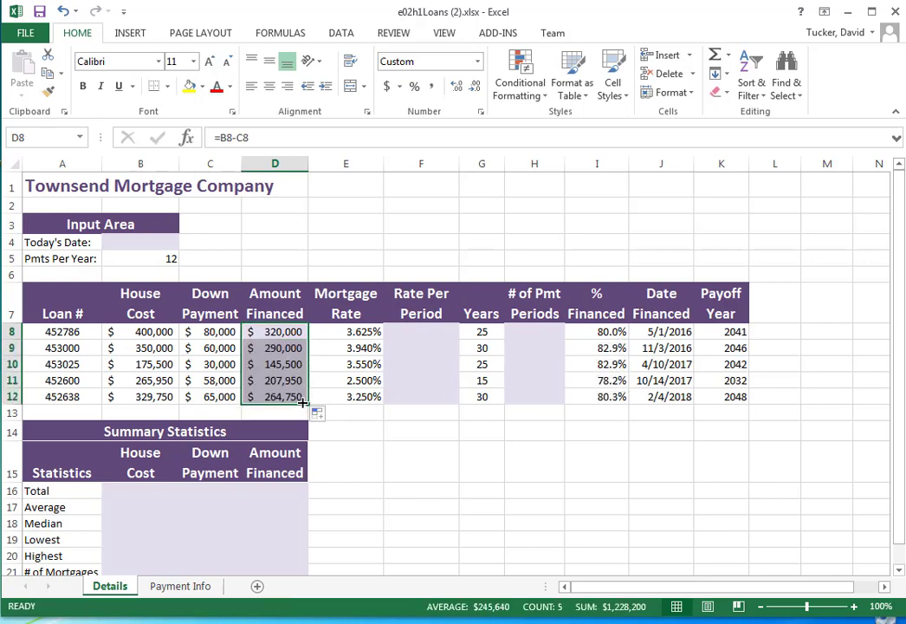
left_click(270, 333)
left_click(279, 349)
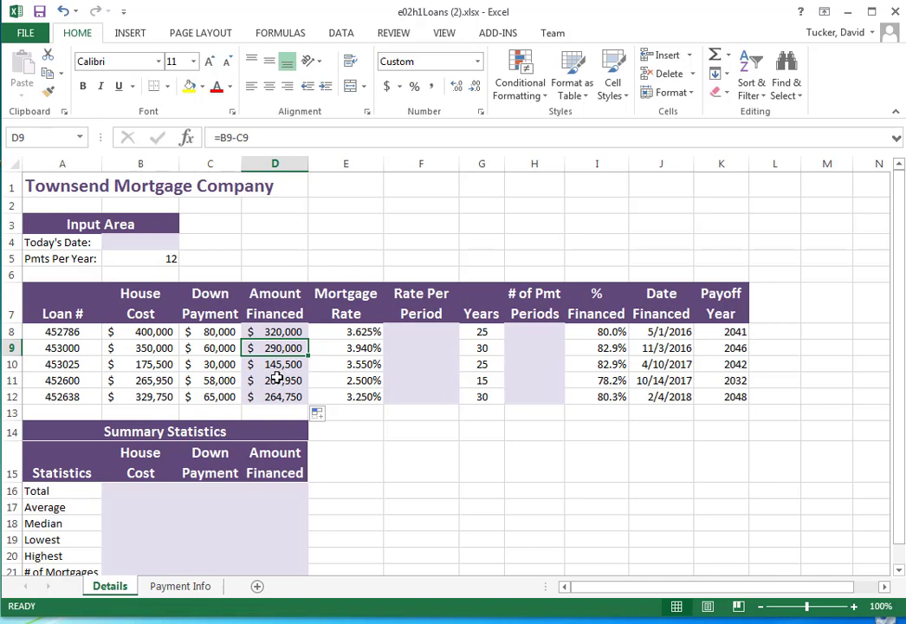
left_click(279, 380)
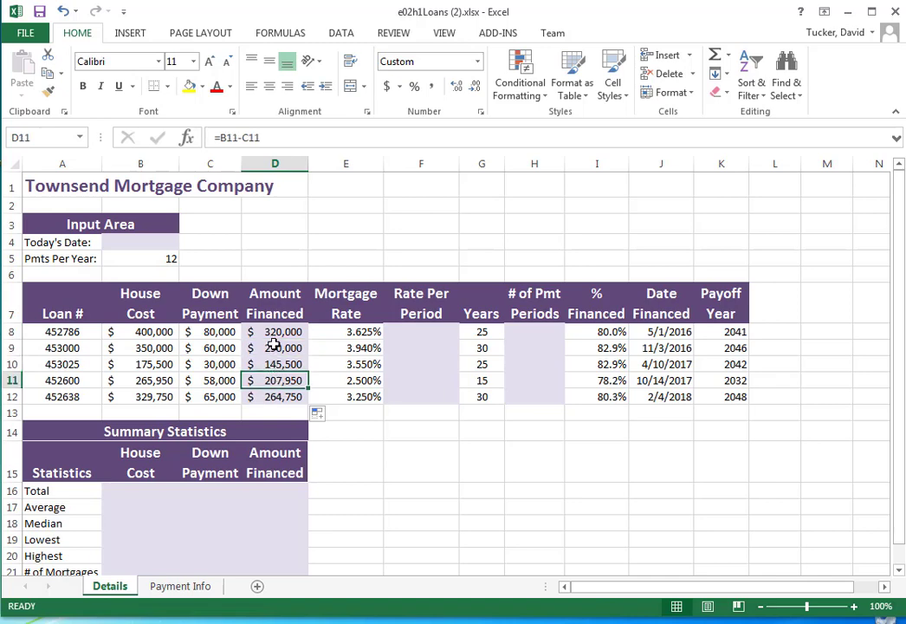
left_click(275, 332)
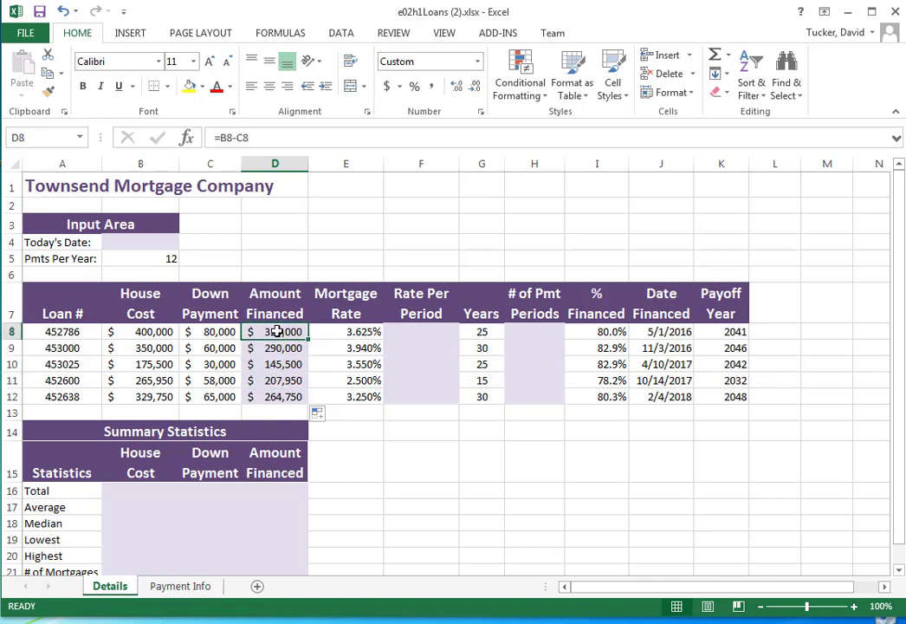
left_click(413, 331)
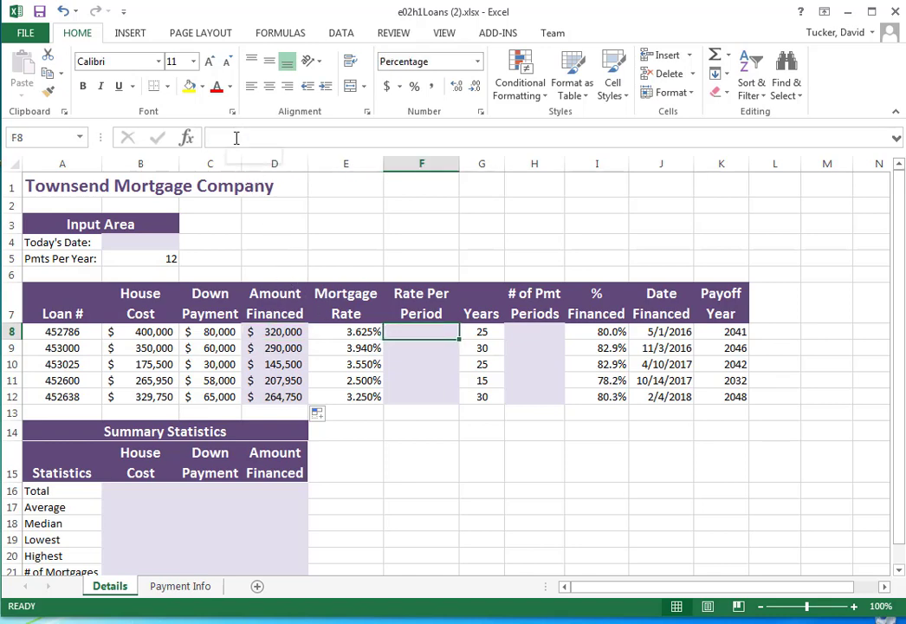
Enter =E8/B5 in F8 so the first loan's rate per period shows 0.302%.
left_click(343, 334)
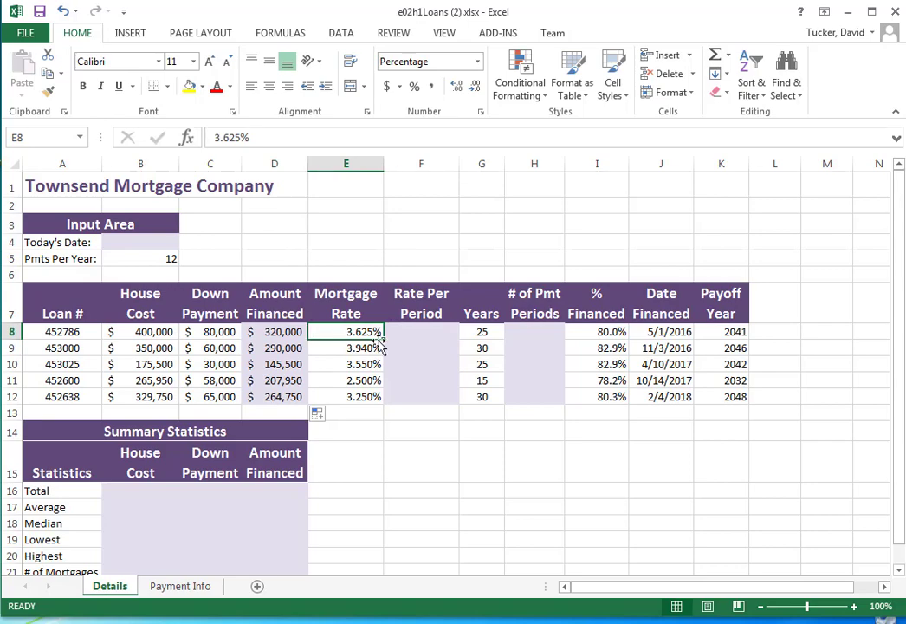
left_click(418, 330)
left_click(260, 136)
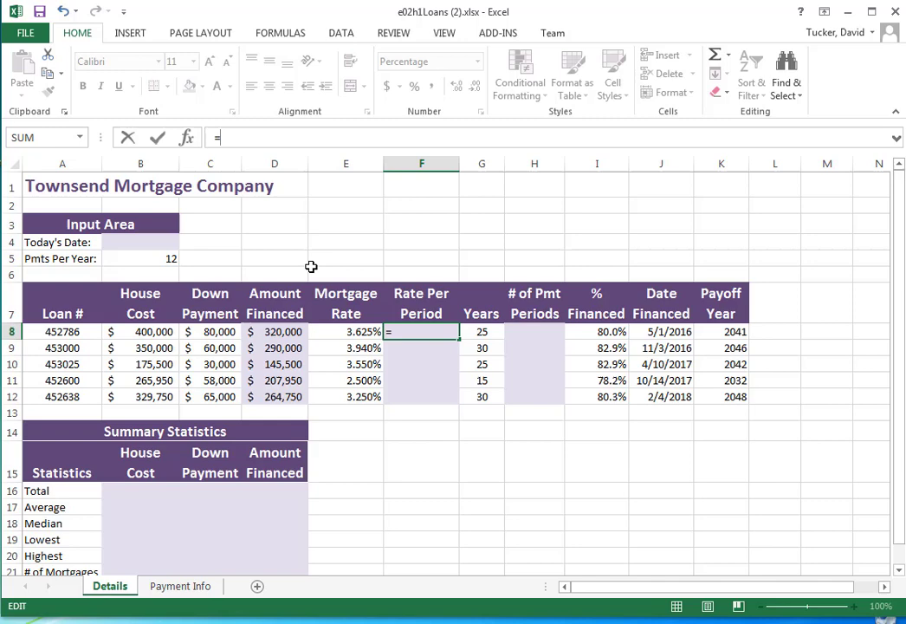
left_click(332, 332)
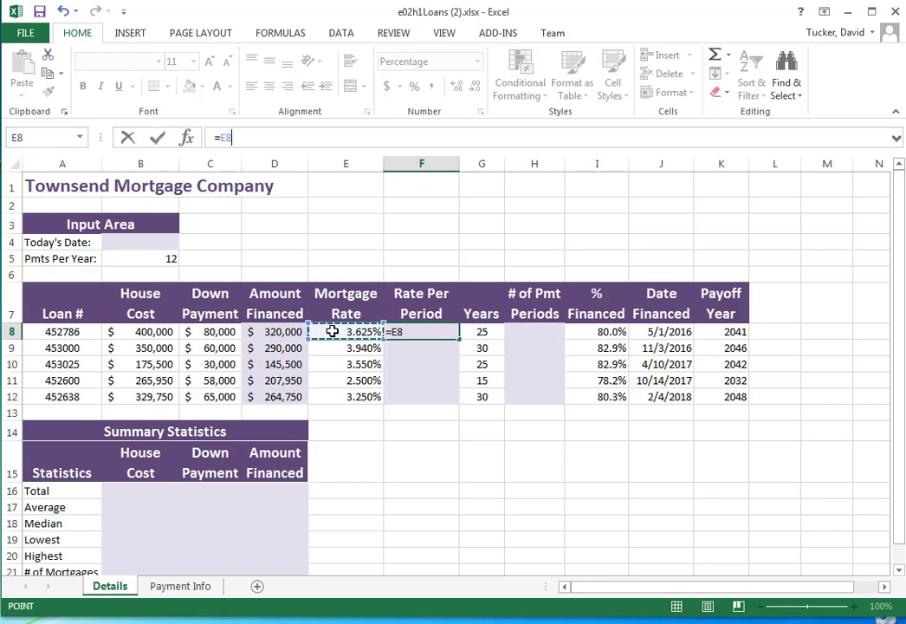
type("/")
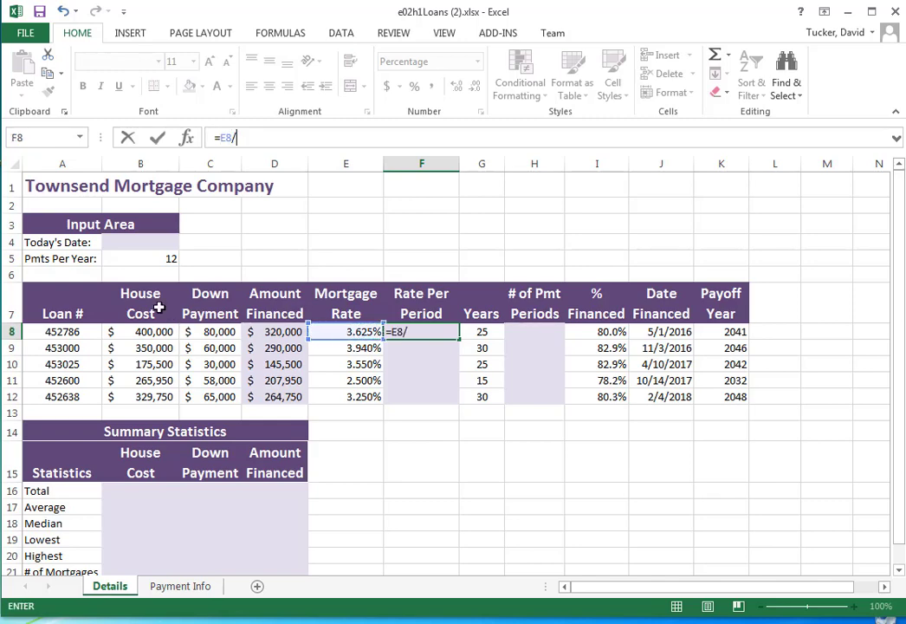
left_click(129, 259)
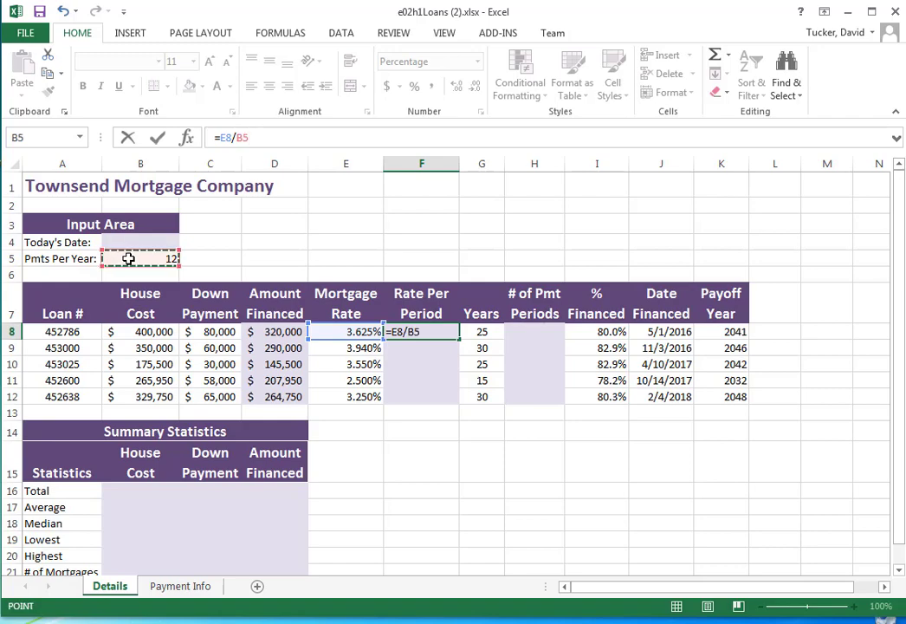
left_click(158, 140)
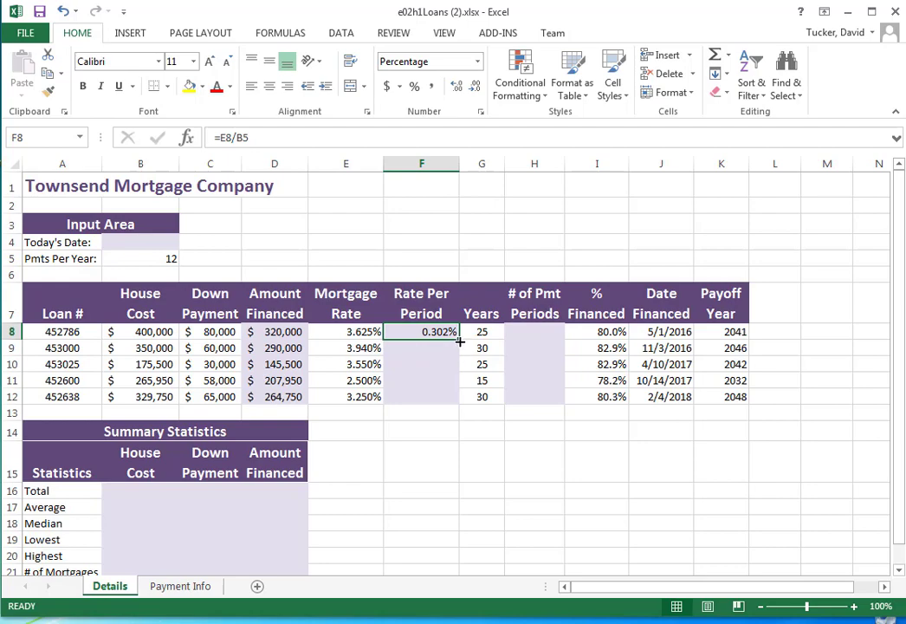
Copy the rate formula to F9:F12 and inspect the #VALUE! and #DIV/0! errors without changing anything.
left_click_drag(459, 338, 454, 402)
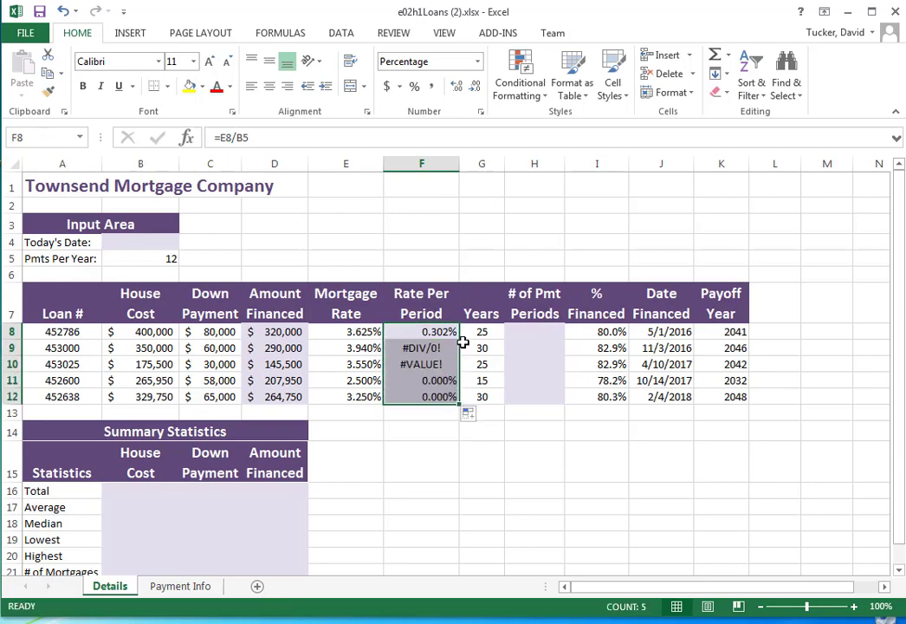
left_click(429, 364)
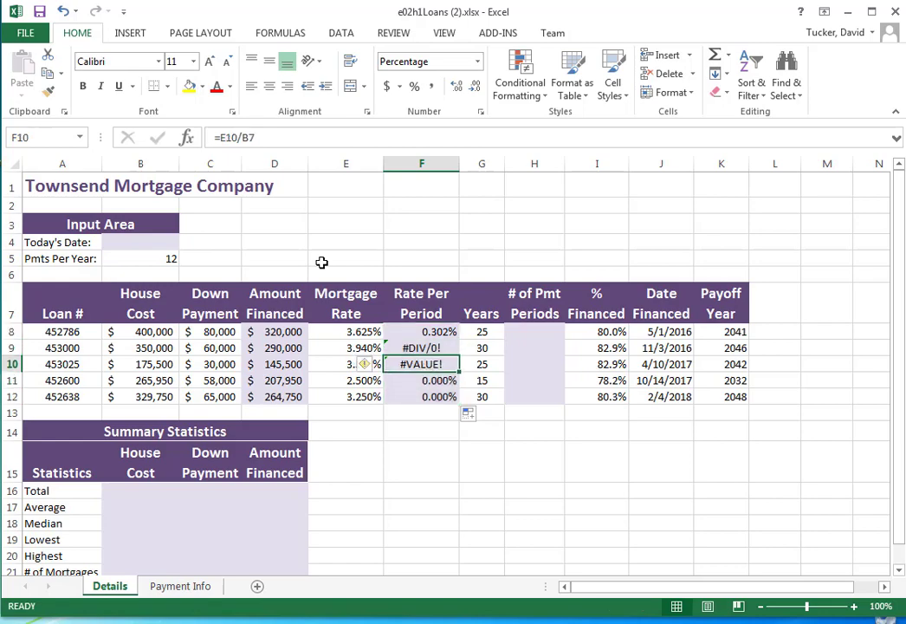
left_click(239, 137)
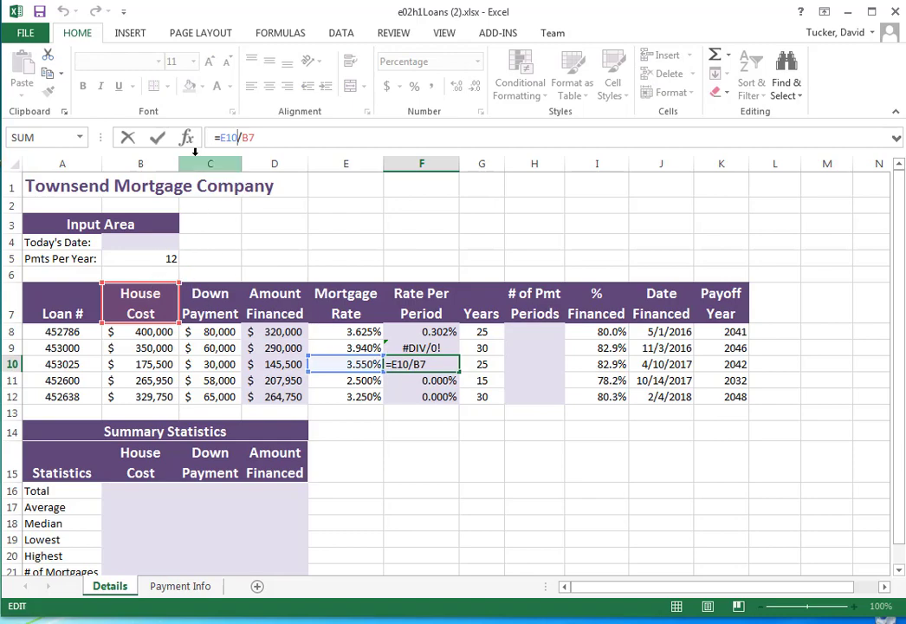
left_click(156, 141)
left_click(410, 347)
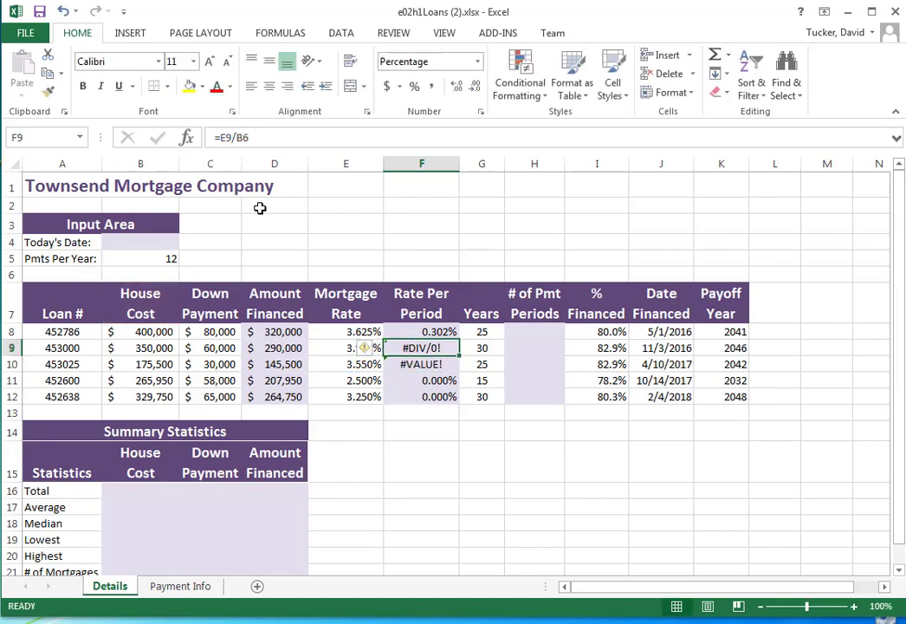
left_click(231, 137)
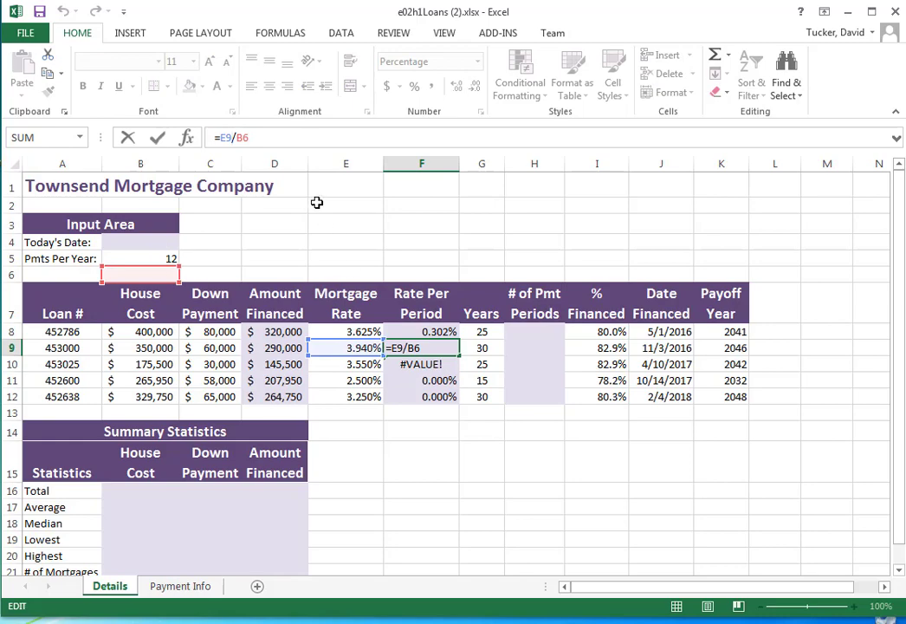
left_click(156, 137)
left_click(439, 397)
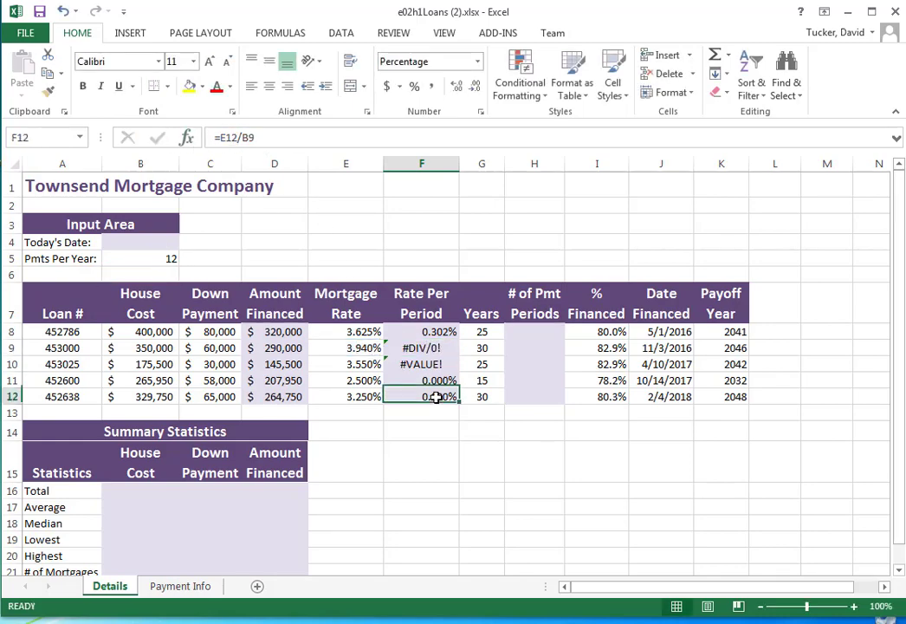
left_click(238, 138)
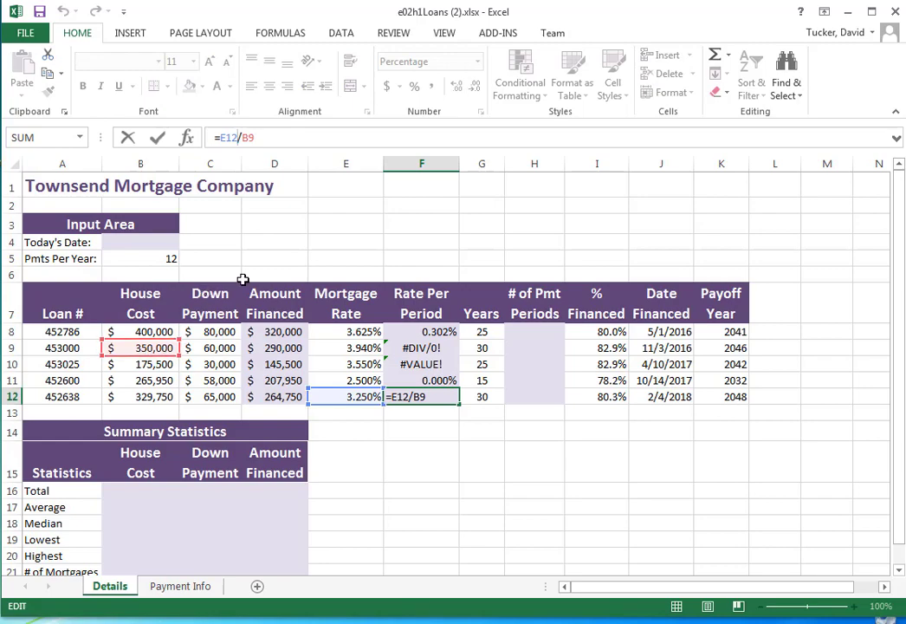
left_click(129, 138)
left_click(419, 333)
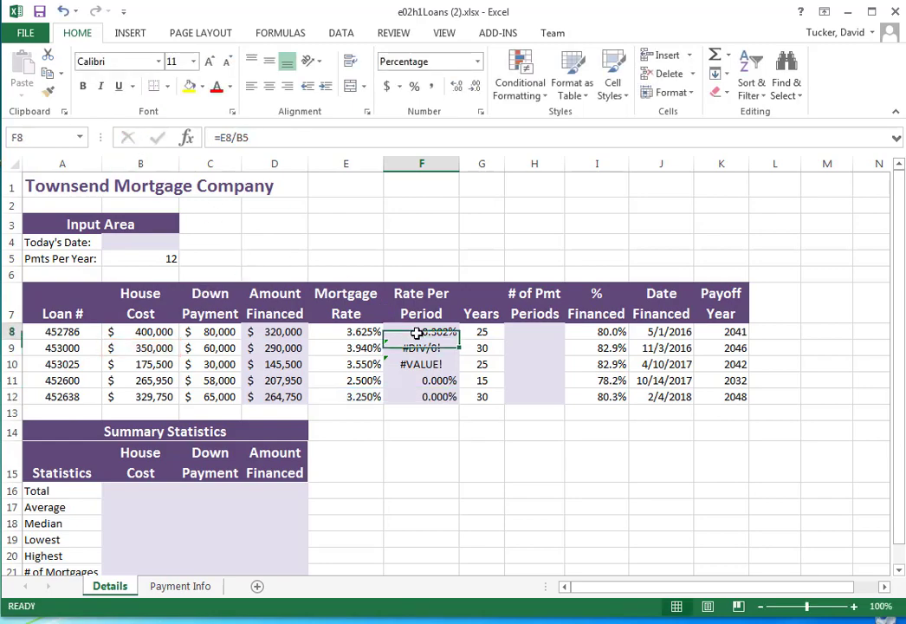
Change F8's formula to =E8/B$5 so the payments-per-year reference stays on row 5.
left_click(242, 139)
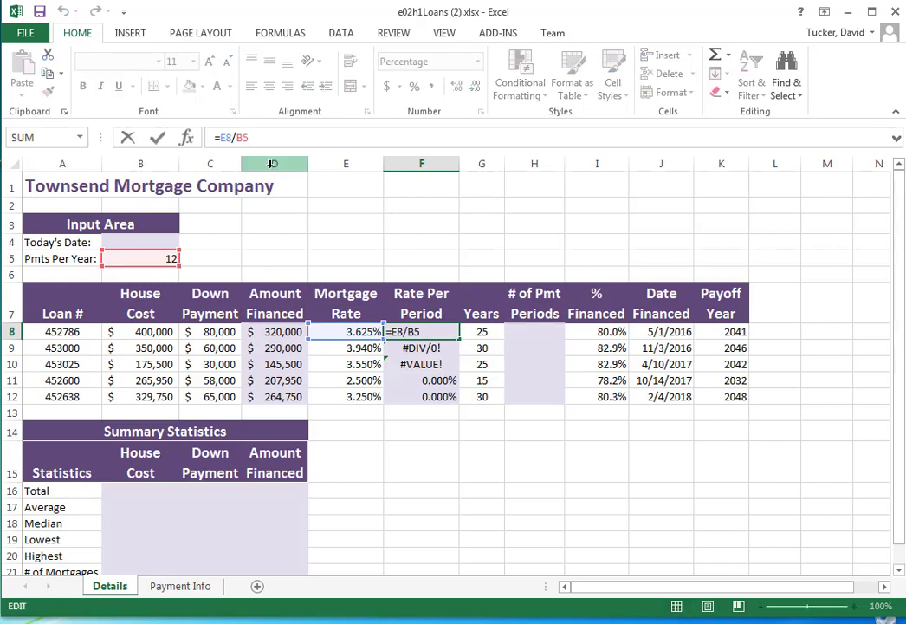
key("F4")
key("F4")
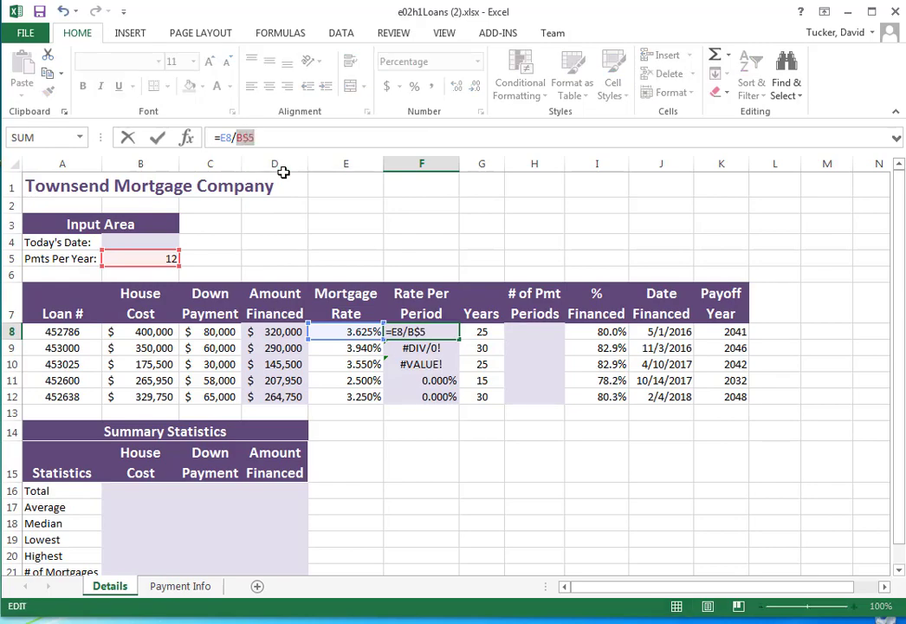
left_click(157, 137)
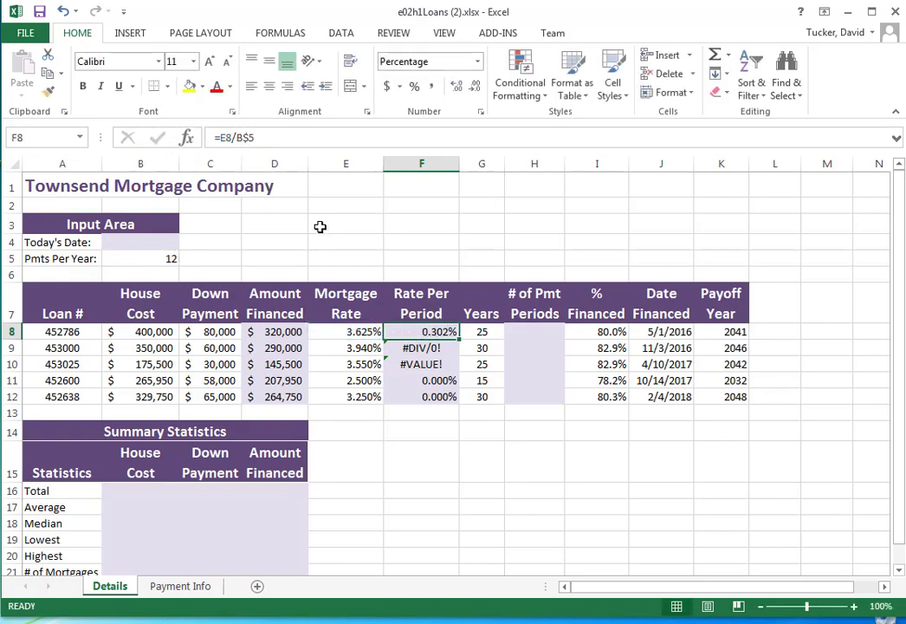
Fill the corrected rate down to F12 and verify 0.302%, 0.328%, 0.296%, 0.208% and 0.271%.
left_click_drag(458, 339, 452, 400)
left_click(436, 333)
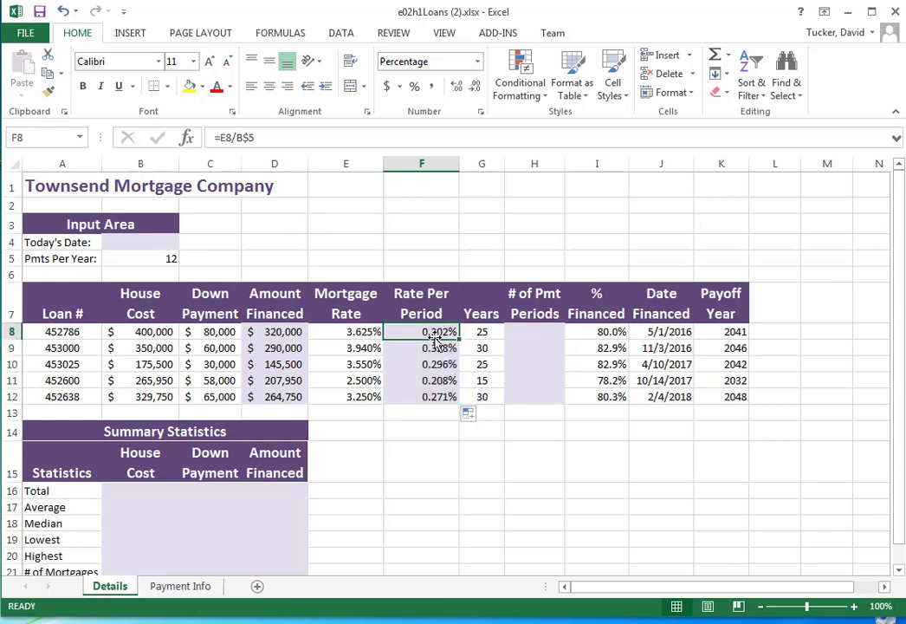
left_click(437, 364)
left_click(439, 381)
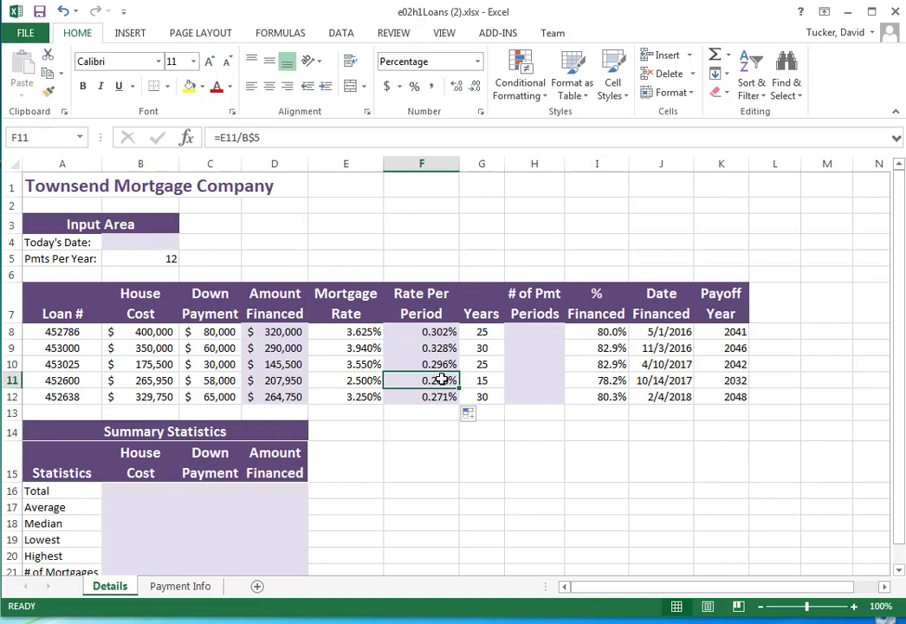
left_click(443, 396)
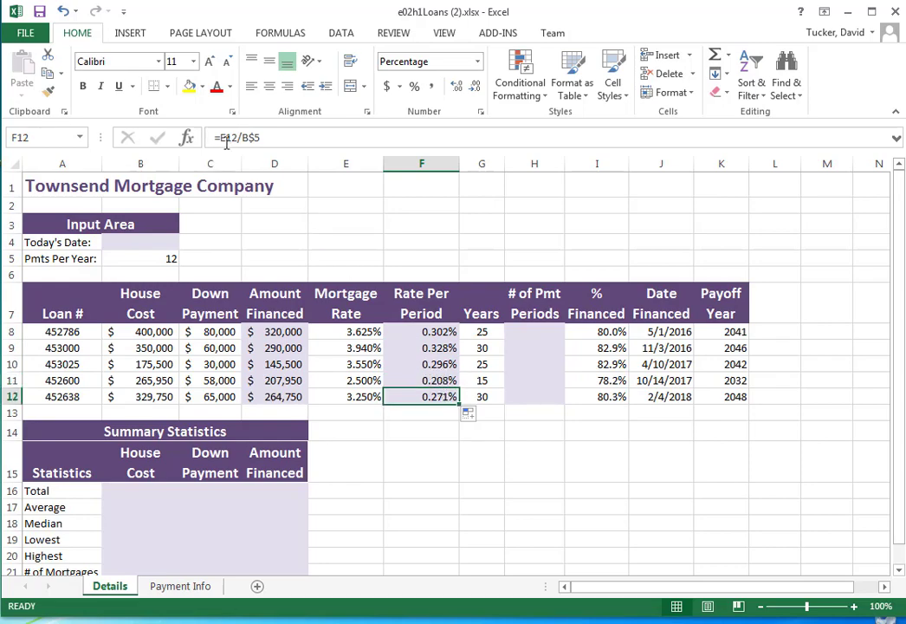
left_click(411, 365)
left_click(409, 349)
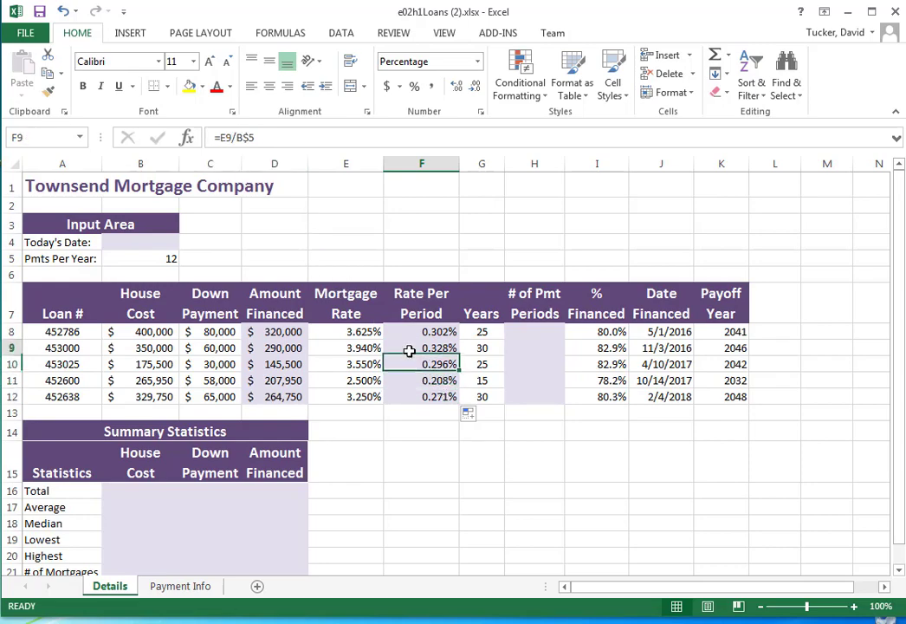
left_click(420, 332)
left_click(428, 365)
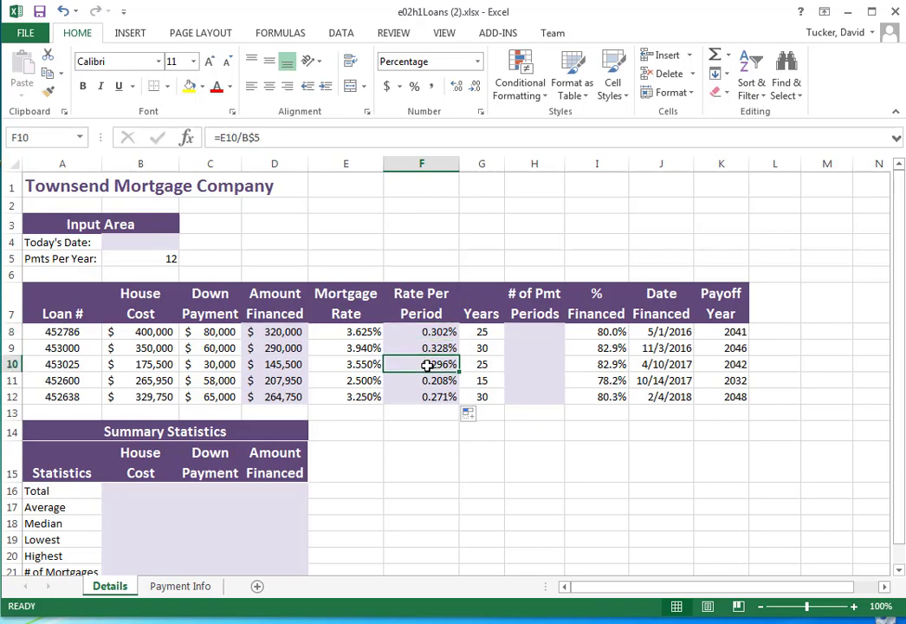
left_click(247, 137)
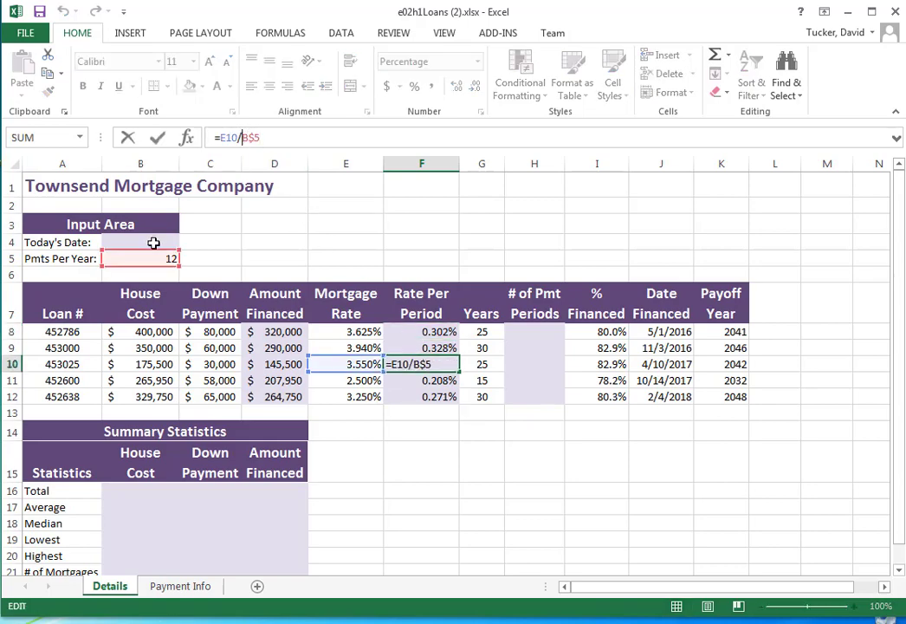
left_click(157, 139)
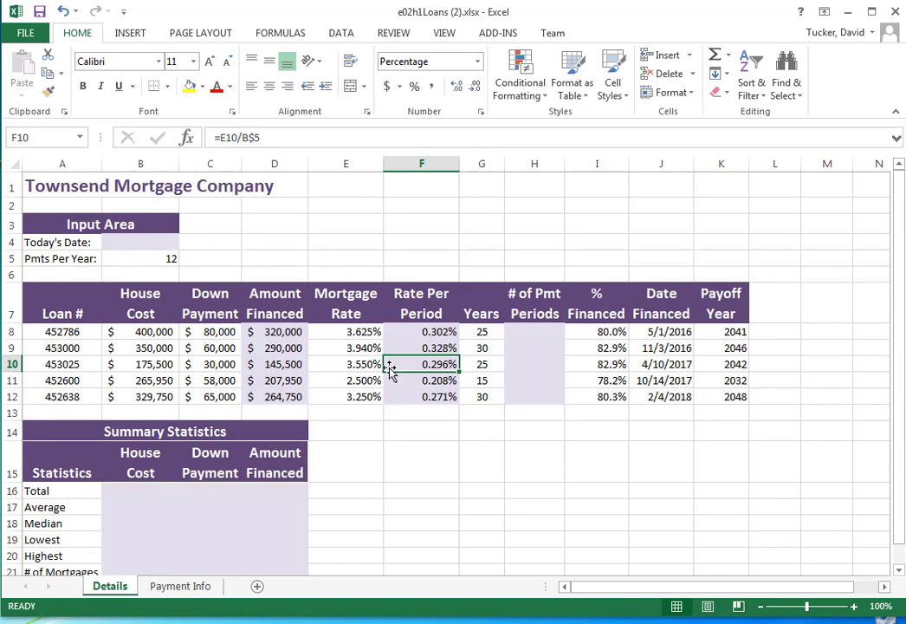
Enter =G8*B5 in H8 for the first loan's number of payment periods.
left_click(533, 332)
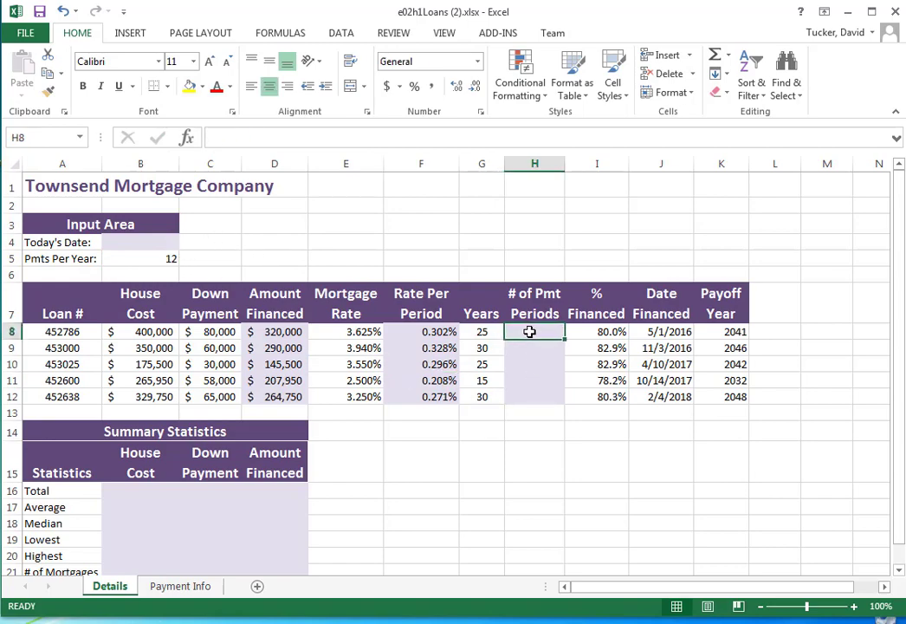
left_click(337, 138)
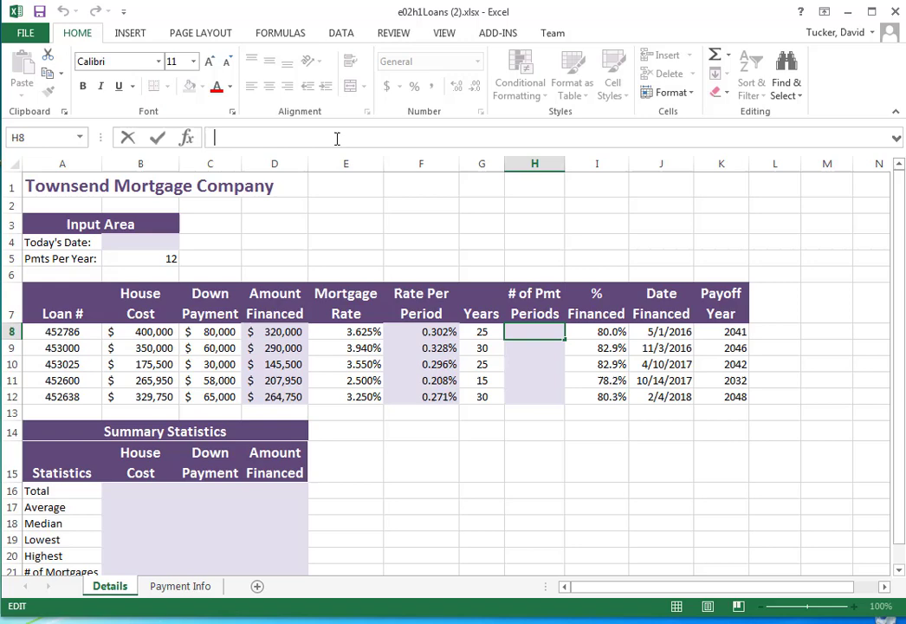
type("=")
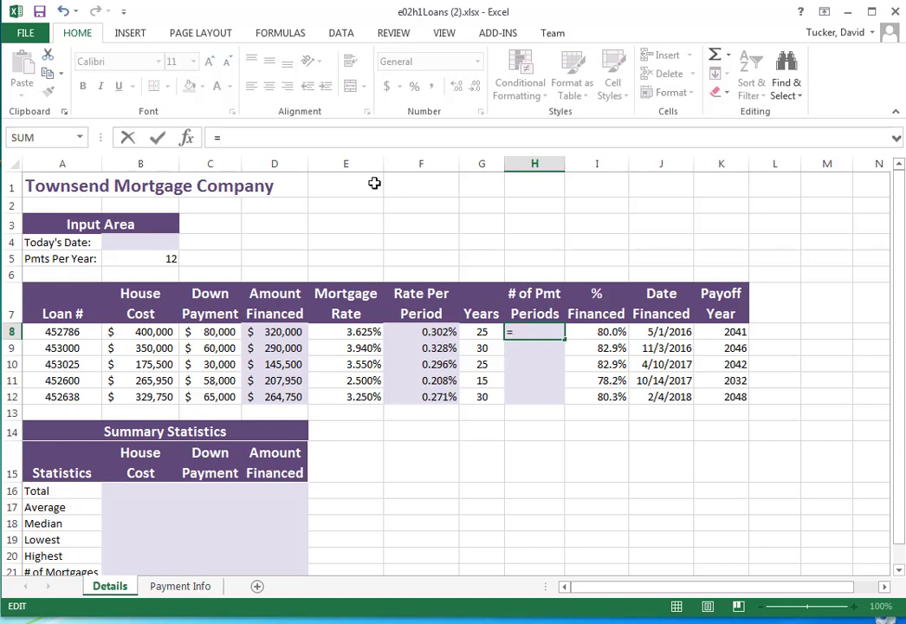
left_click(483, 332)
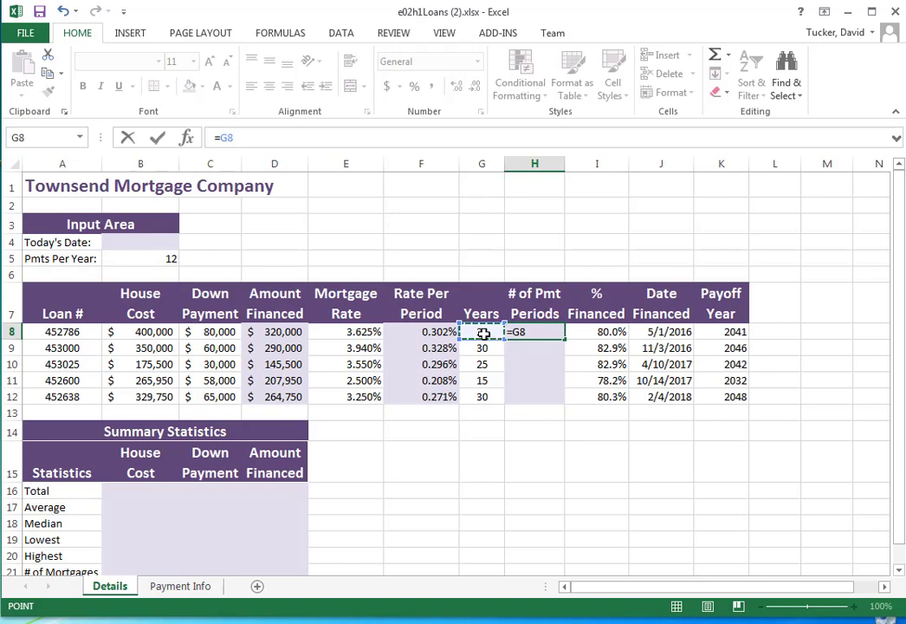
type("*")
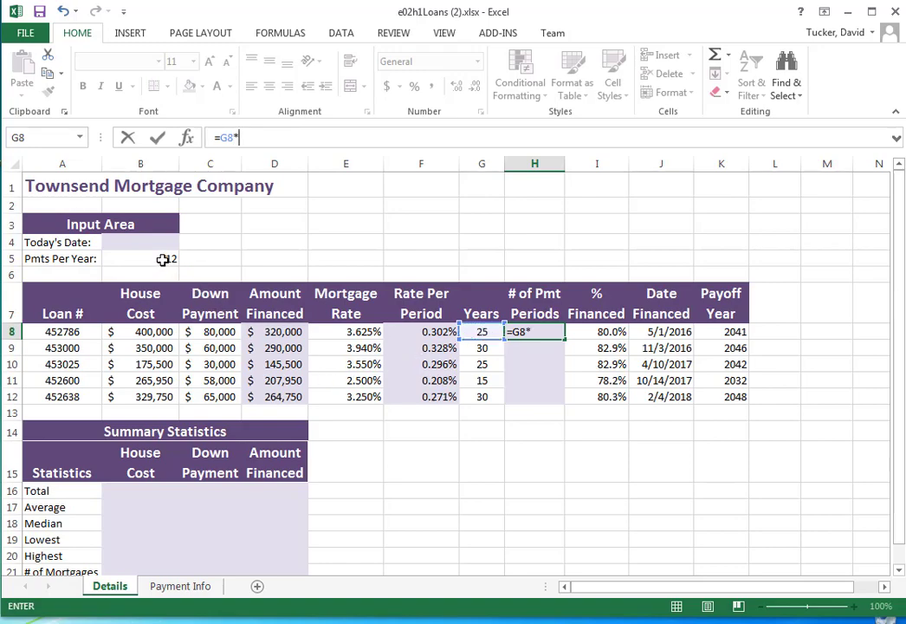
left_click(162, 259)
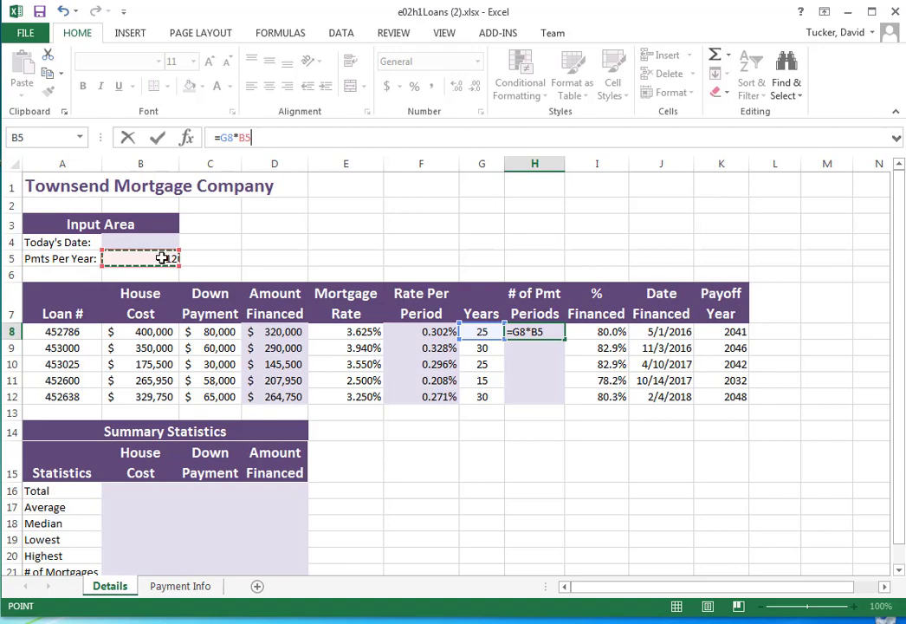
left_click(158, 139)
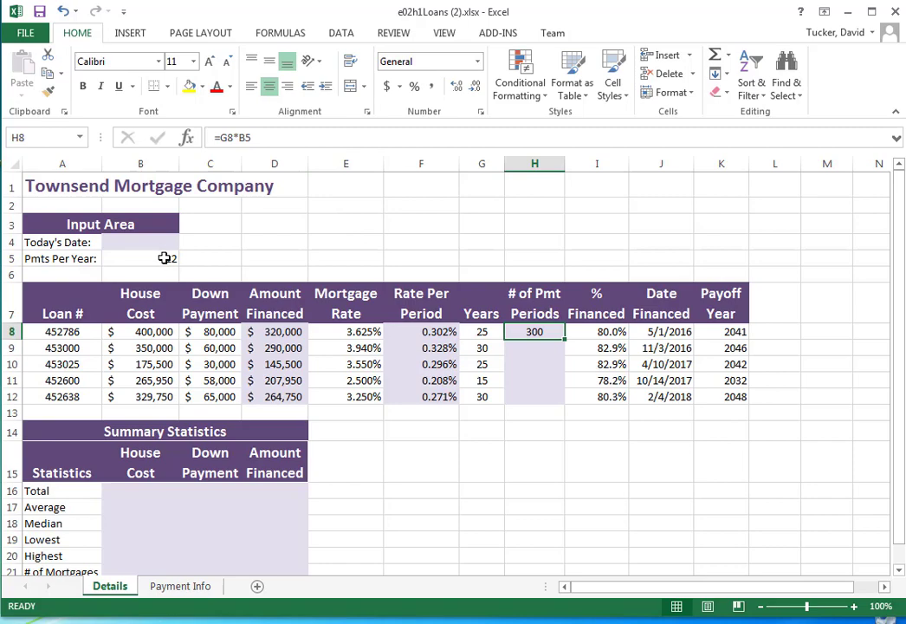
Lock the row to =G8*B$5 and fill down to H12, giving 300, 360, 300, 180, 360.
left_click(246, 138)
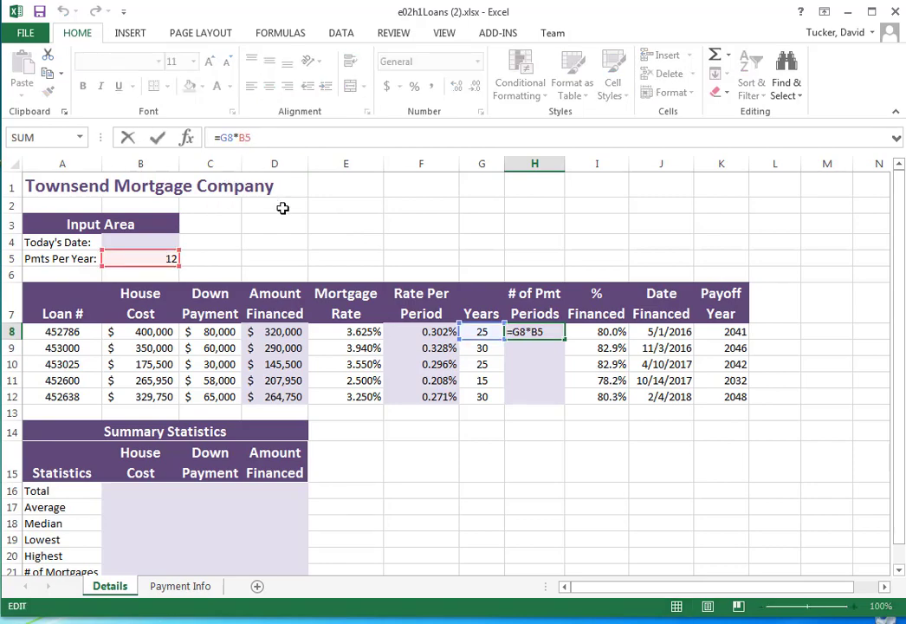
key("F4")
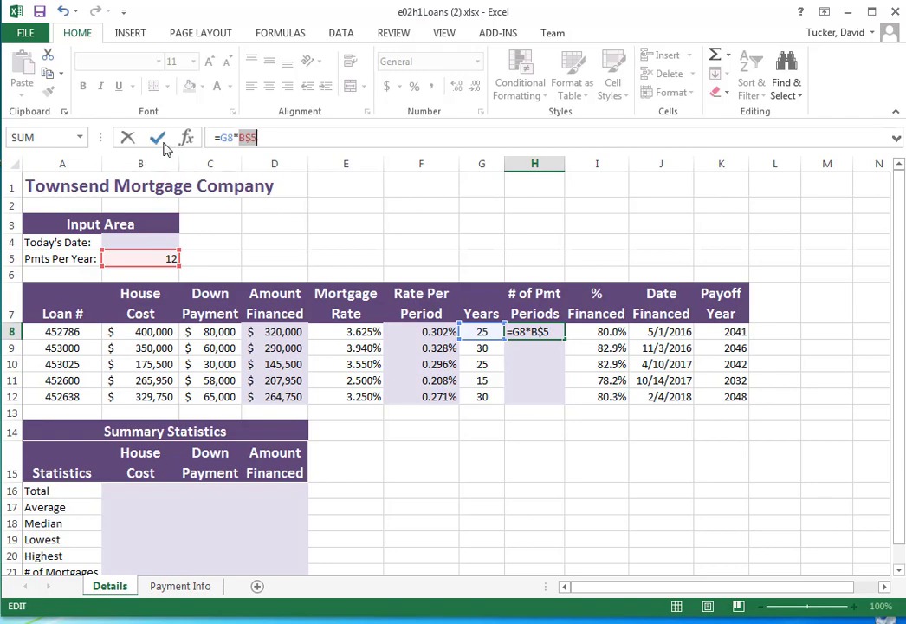
left_click(158, 140)
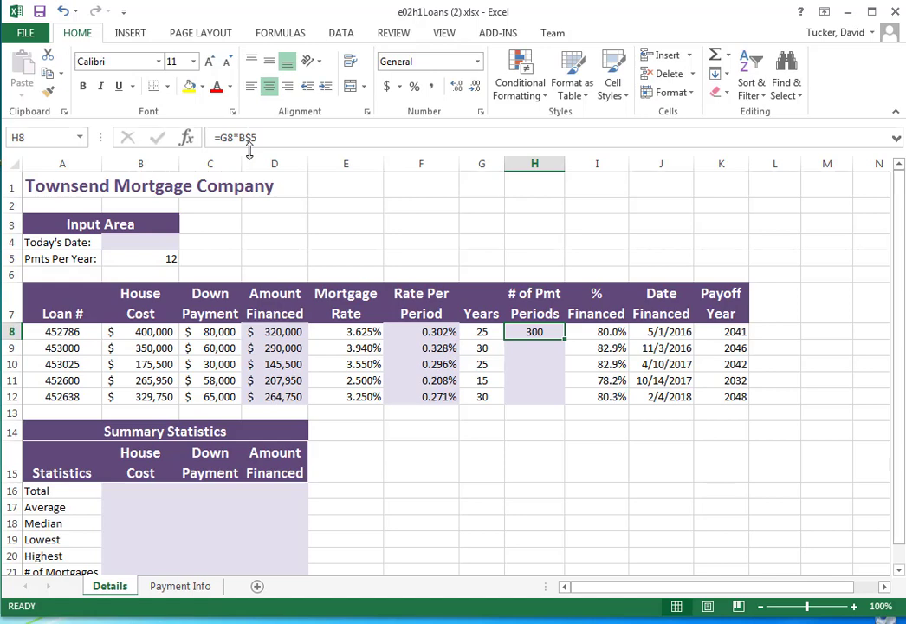
left_click_drag(565, 341, 561, 404)
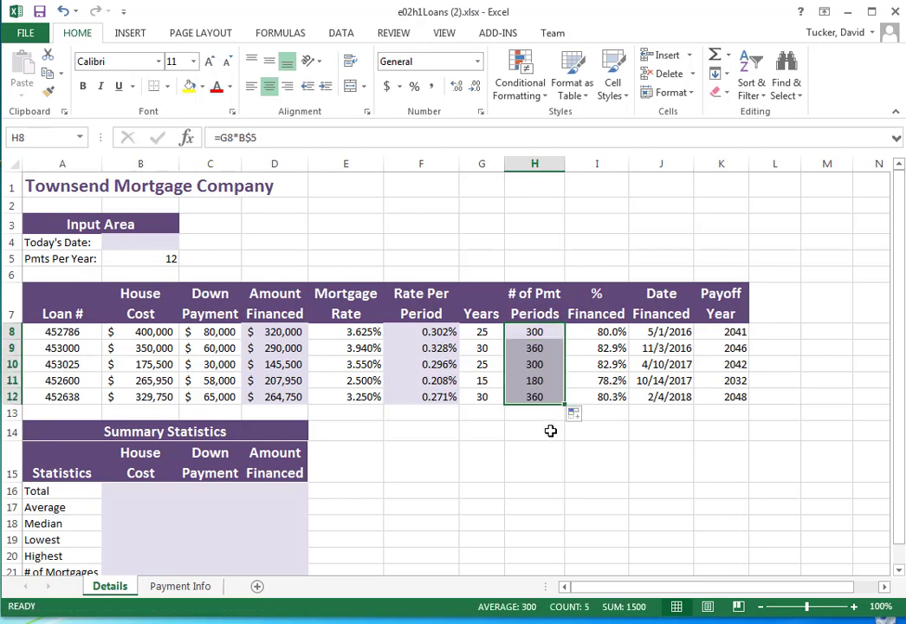
Type the 'Monthly Payment' heading in L7 and widen column L to fit it.
left_click(597, 332)
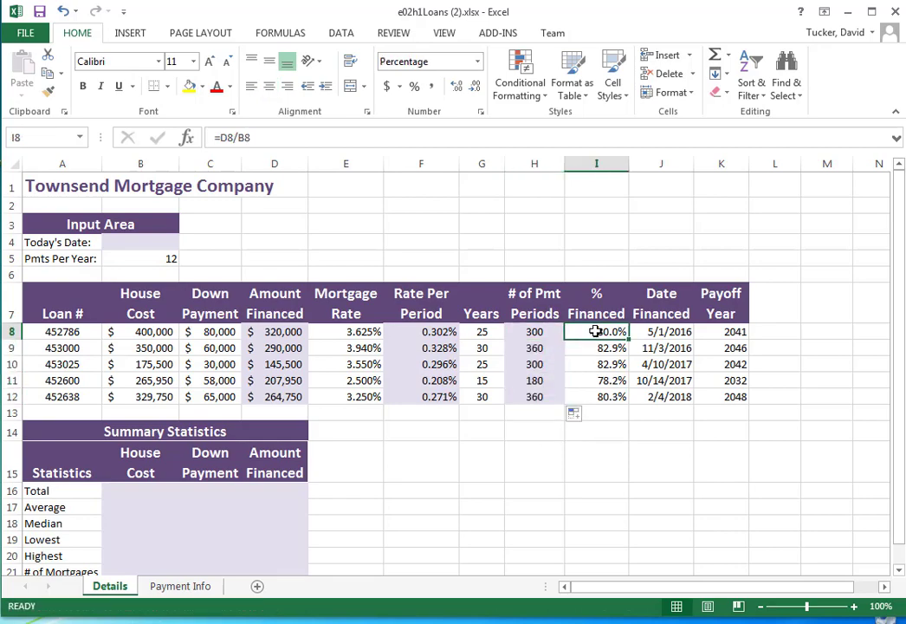
left_click(664, 333)
left_click(716, 337)
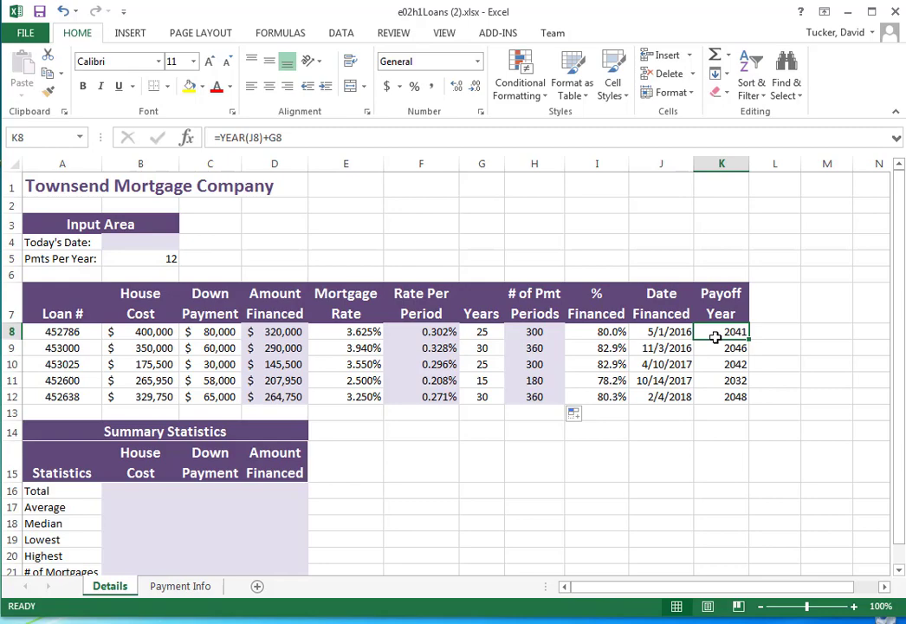
left_click(765, 313)
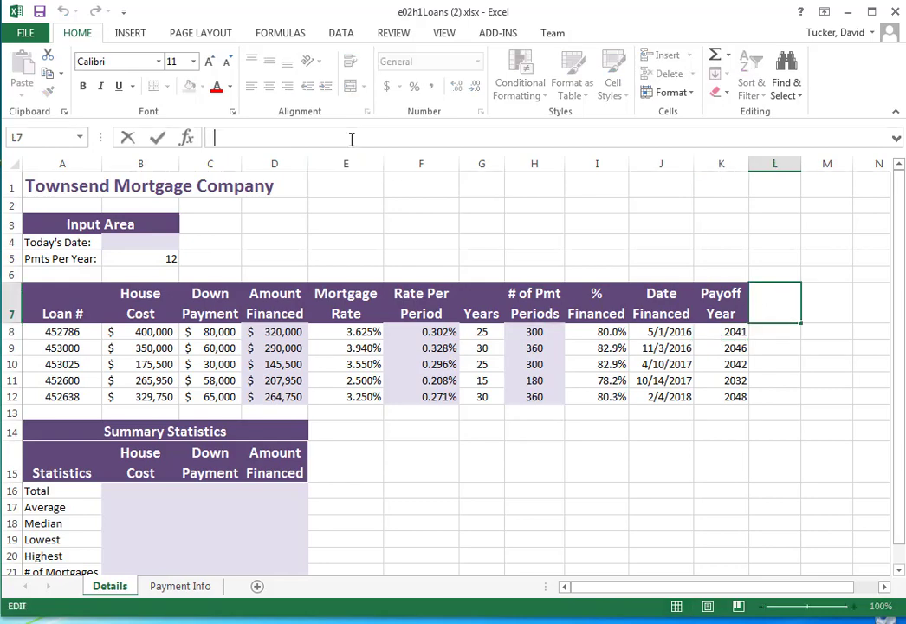
type("Mont")
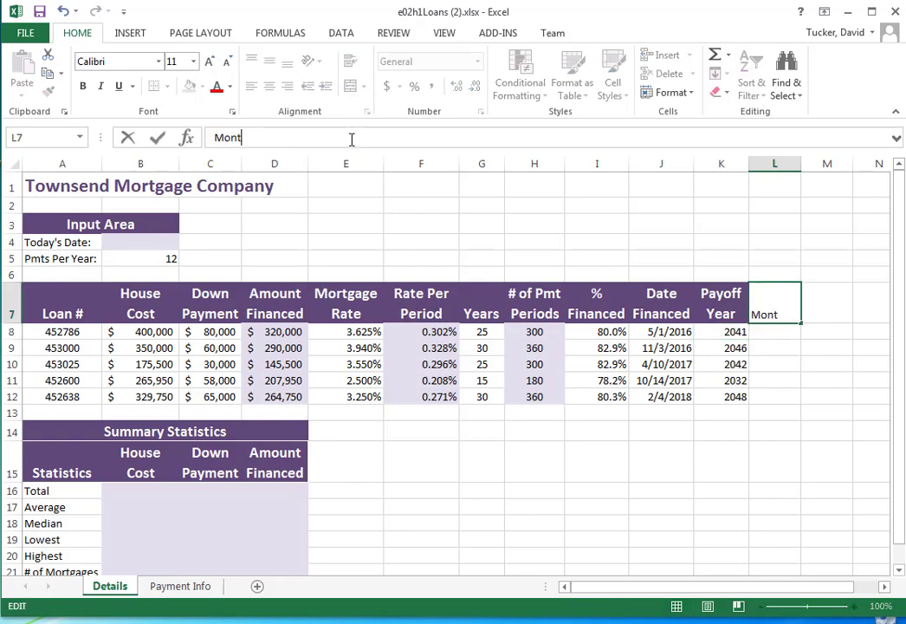
type("hly Payment")
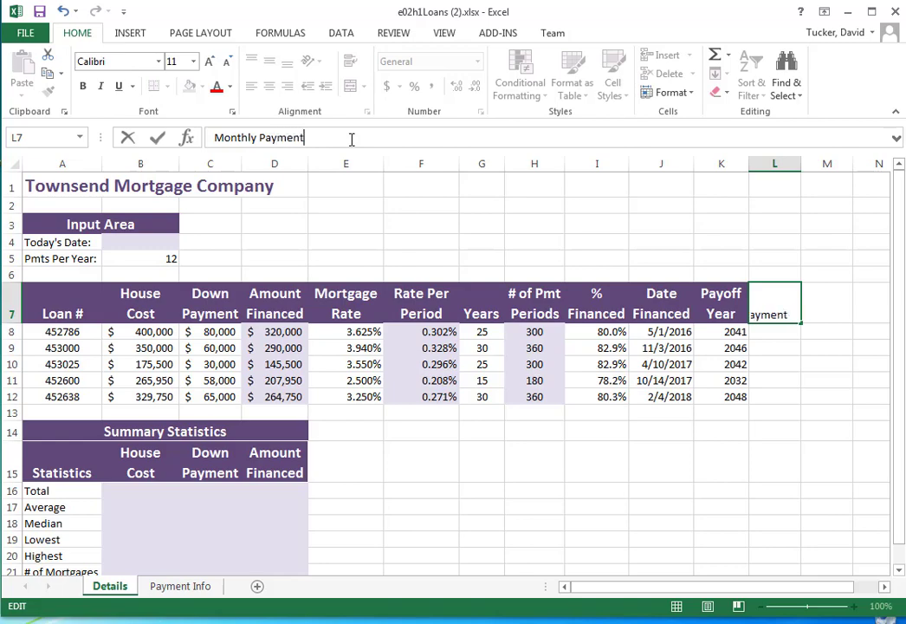
left_click(157, 137)
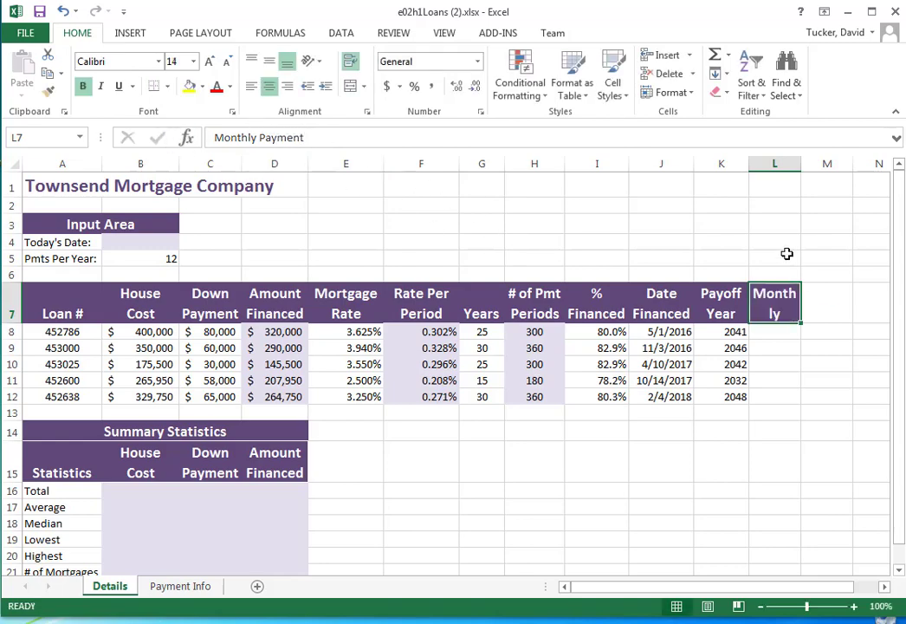
left_click_drag(802, 169, 817, 166)
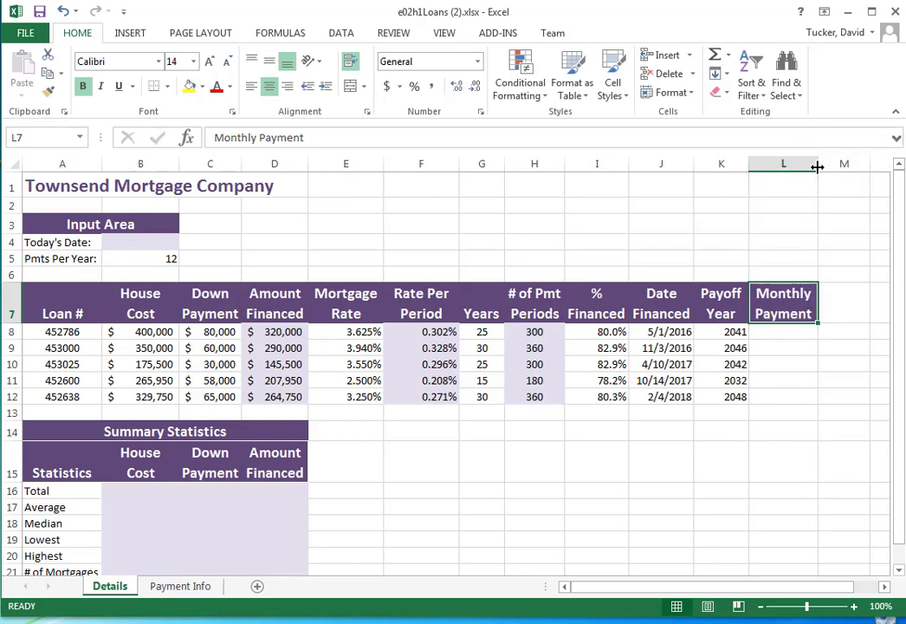
left_click(794, 331)
Build =PMT(F8,H8,-D8) in L8 through Function Arguments, giving a $1,623.53 payment.
left_click(379, 139)
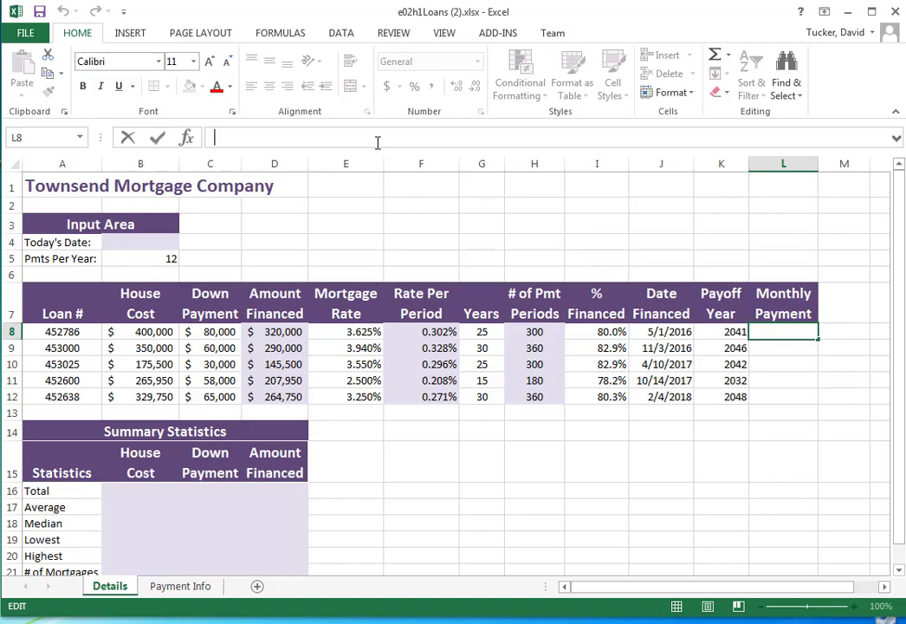
type("=")
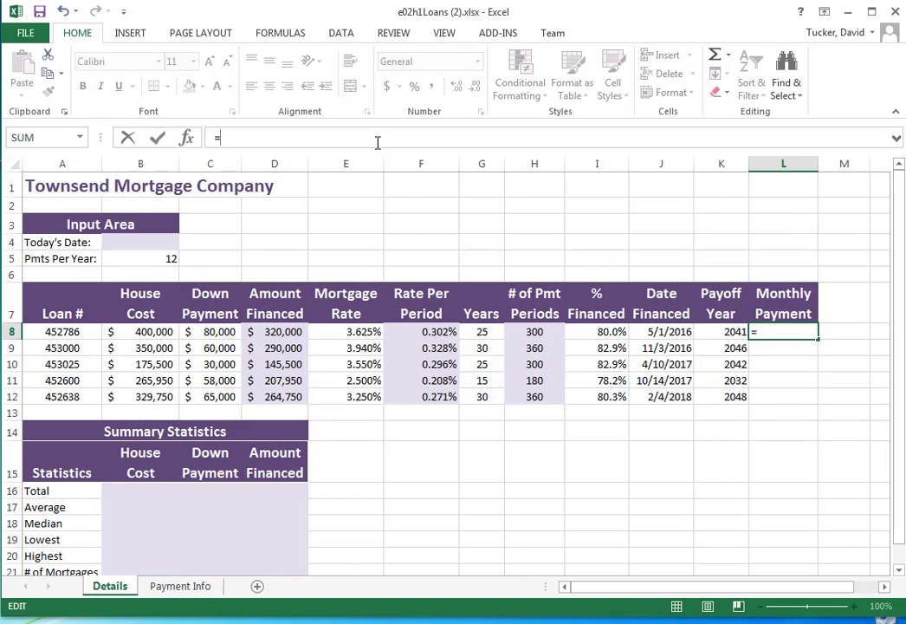
type("PMT")
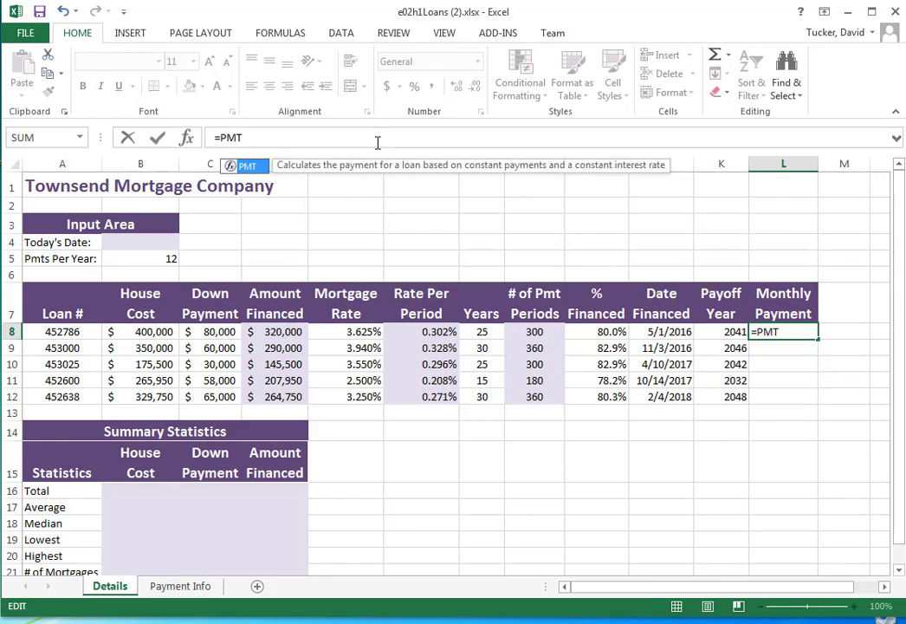
type("(")
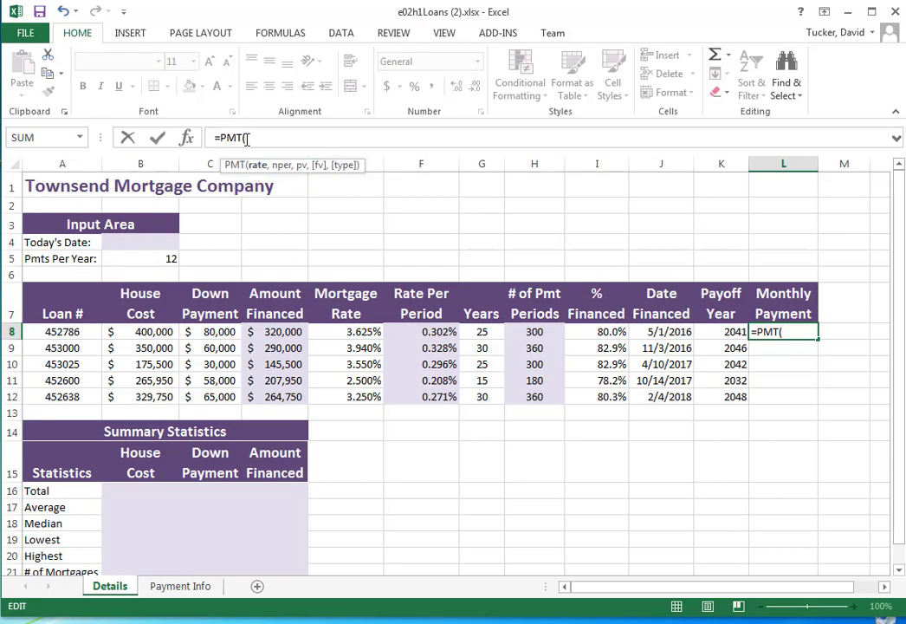
left_click(188, 138)
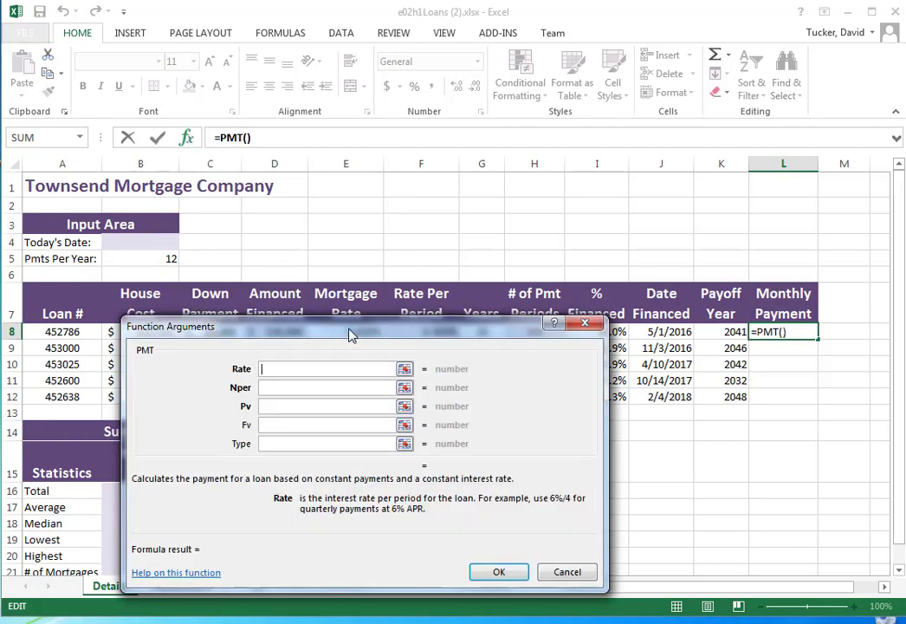
left_click_drag(383, 337, 504, 353)
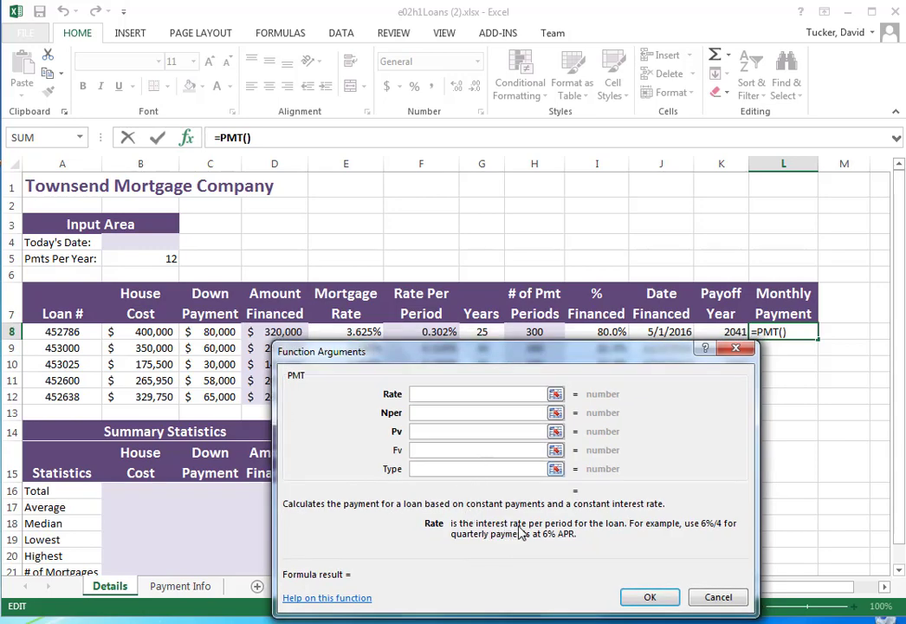
left_click_drag(483, 357, 444, 398)
left_click(426, 329)
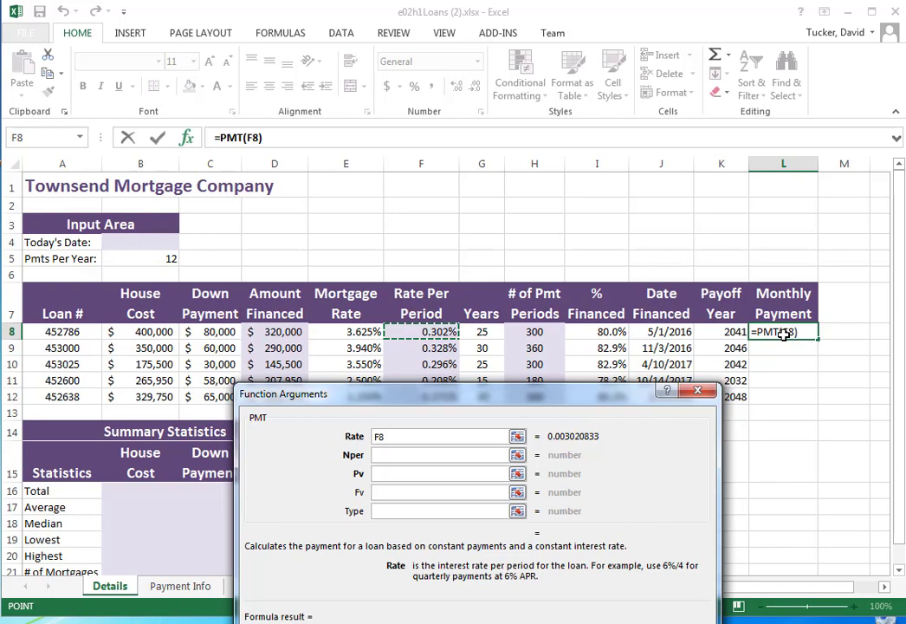
left_click(431, 456)
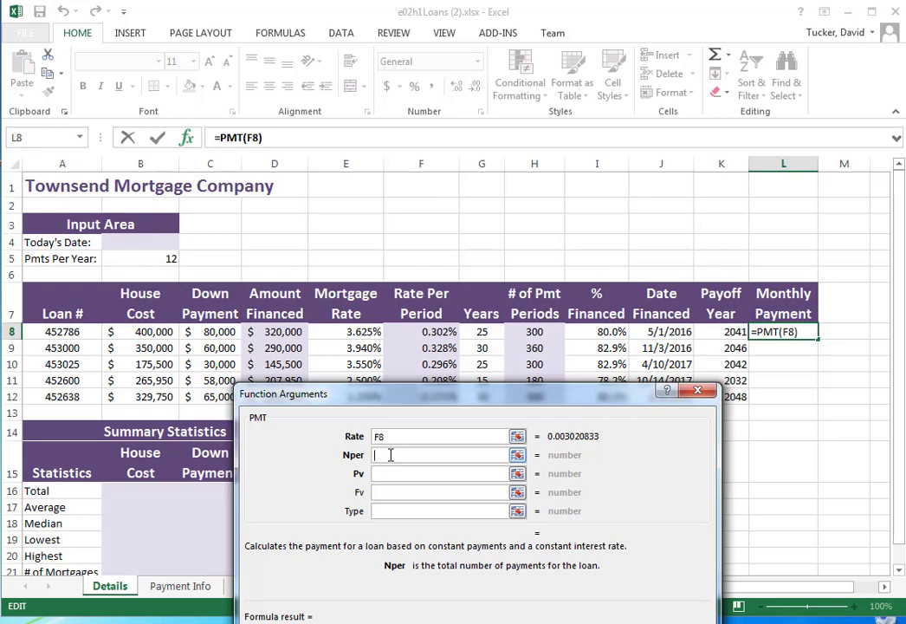
left_click(530, 331)
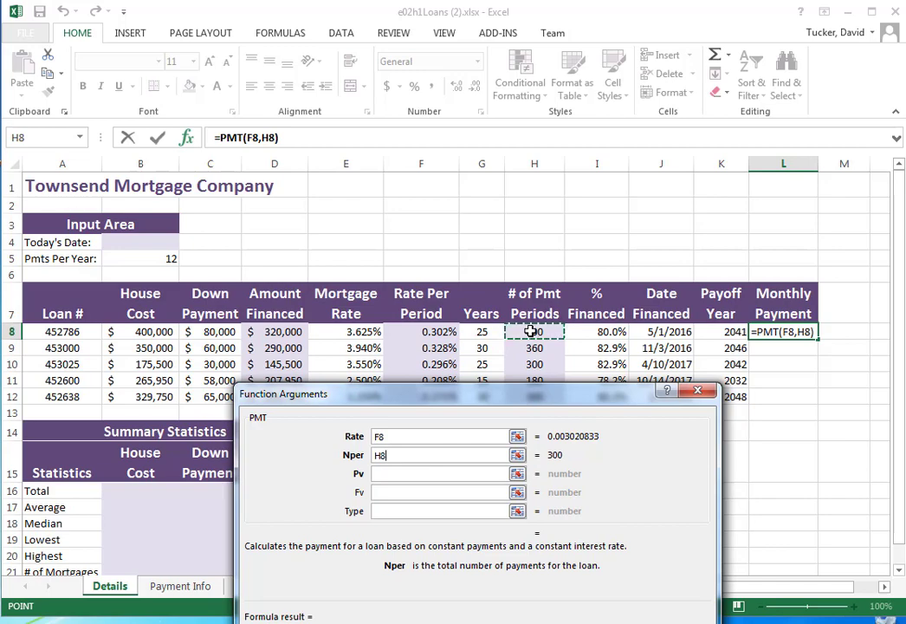
left_click(417, 477)
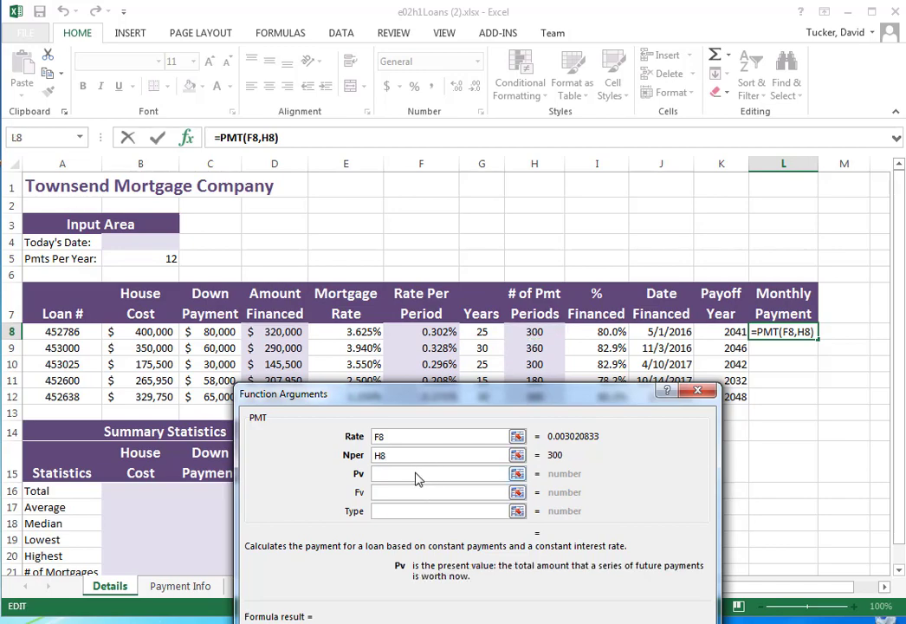
left_click(282, 331)
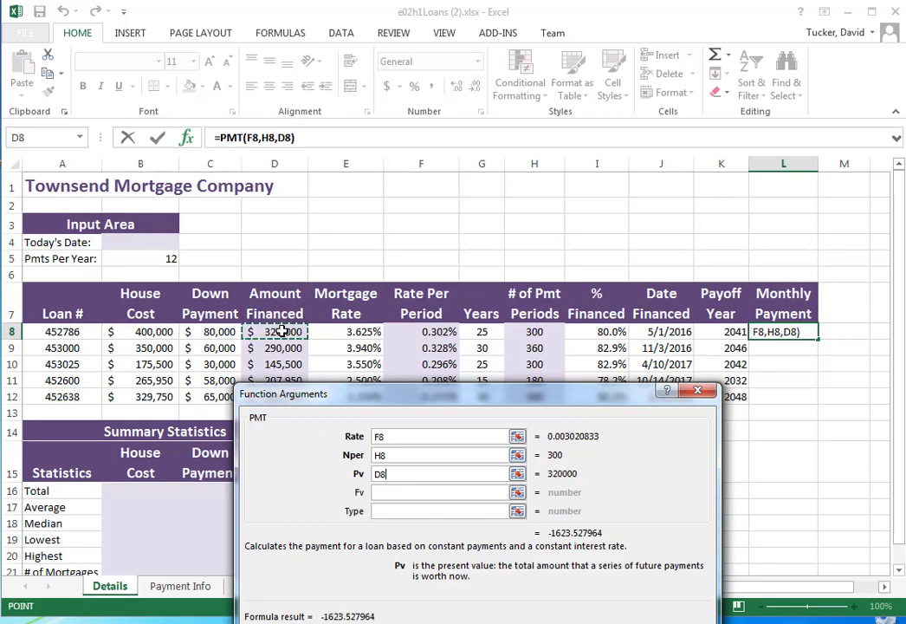
left_click(377, 474)
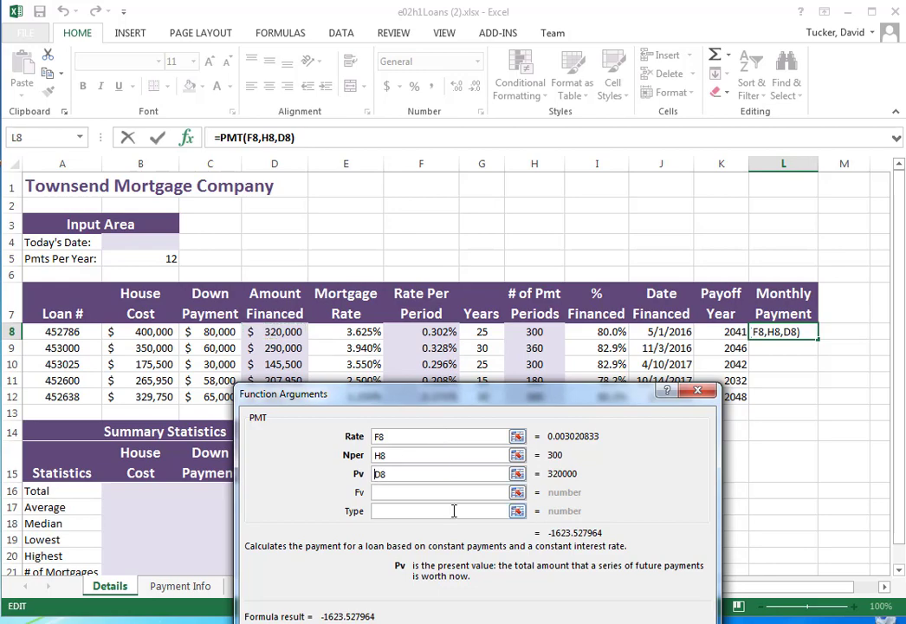
type("-")
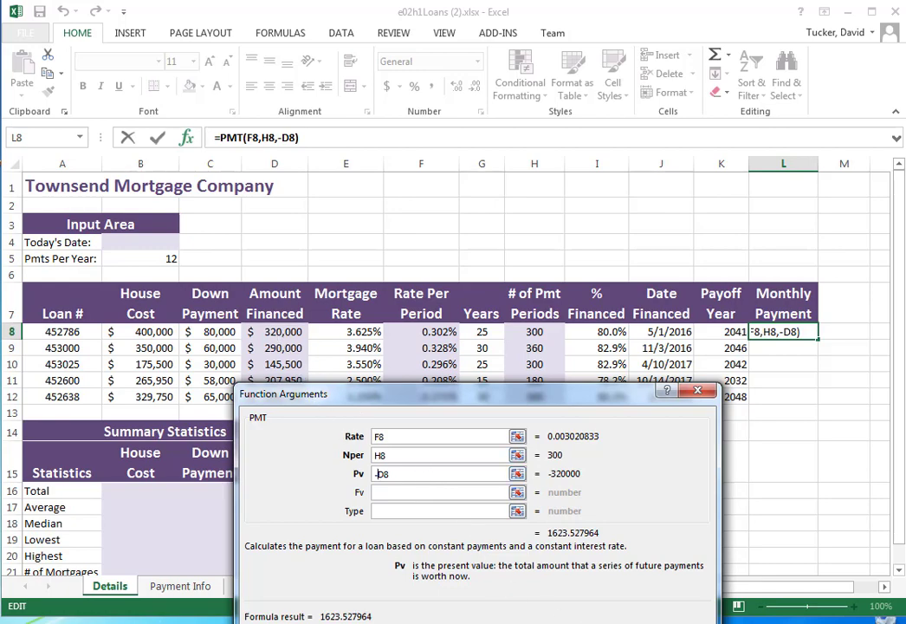
key("Return")
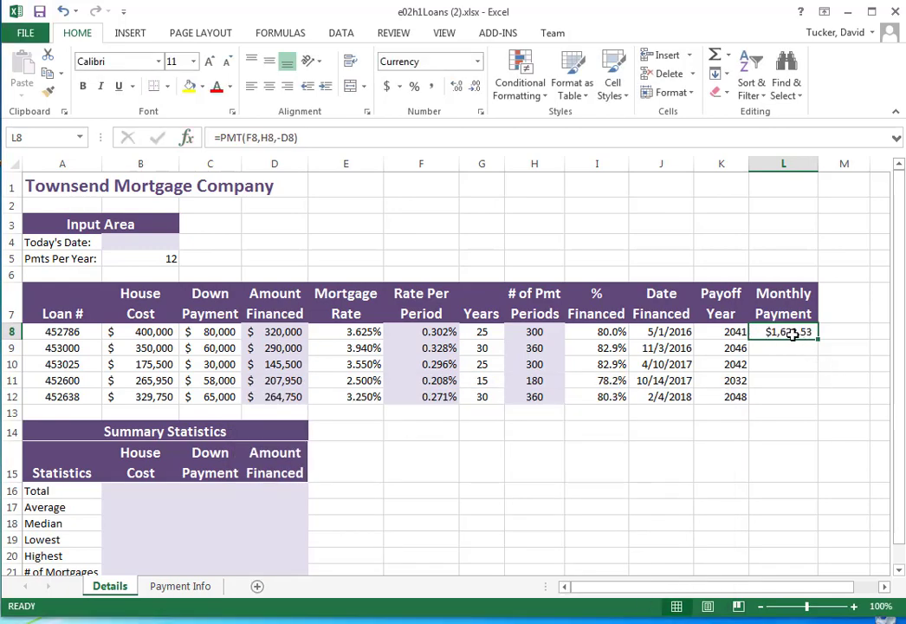
Fill the PMT formula from L8 down to L12, showing payments from $1,623.53 to $1,152.21.
left_click(277, 137)
type("-")
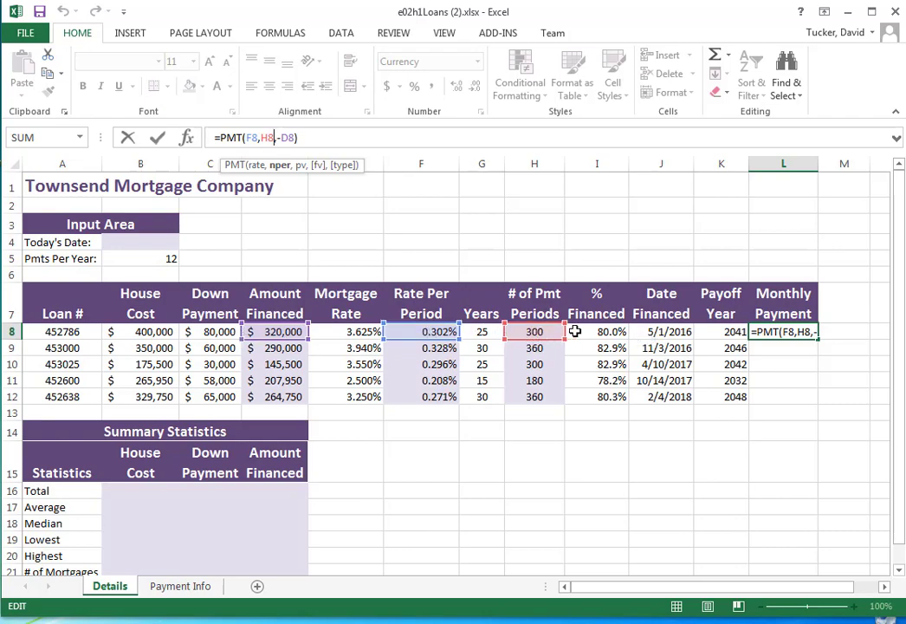
left_click(158, 139)
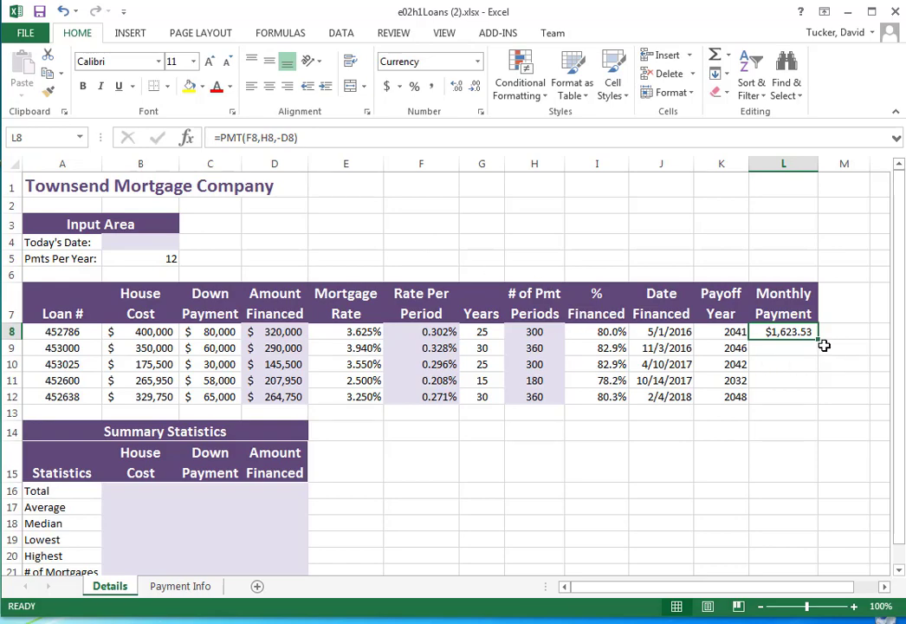
left_click_drag(820, 341, 823, 402)
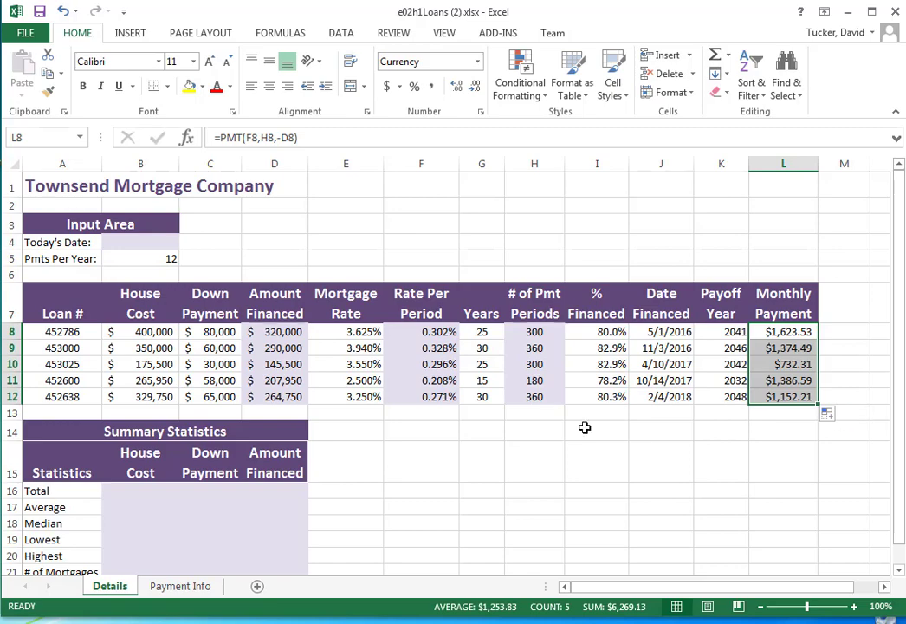
Enter =SUM(B8:B12) in B16 for the $1,521,200 total House Cost.
scroll(582, 425, "down", 2)
left_click(151, 382)
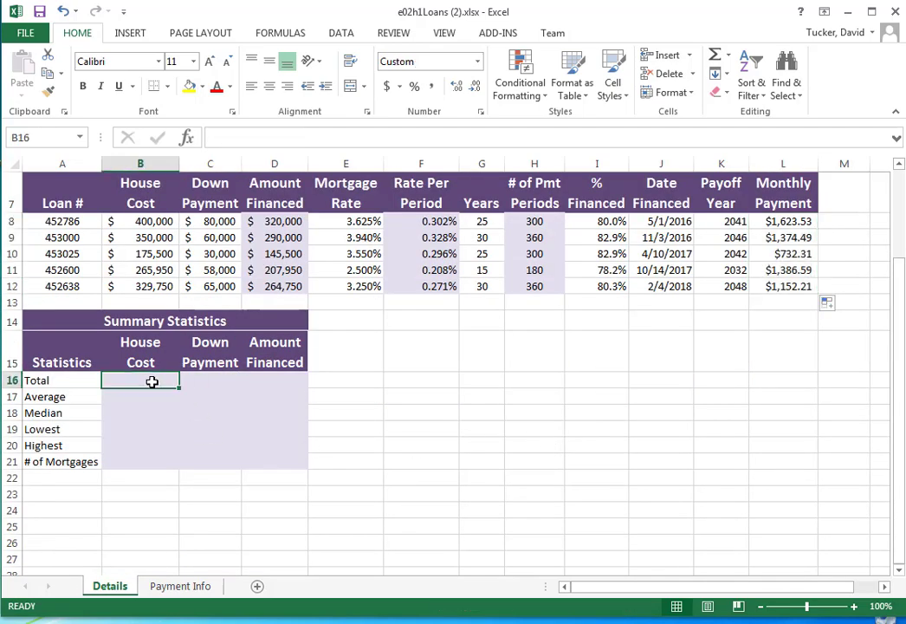
left_click(230, 139)
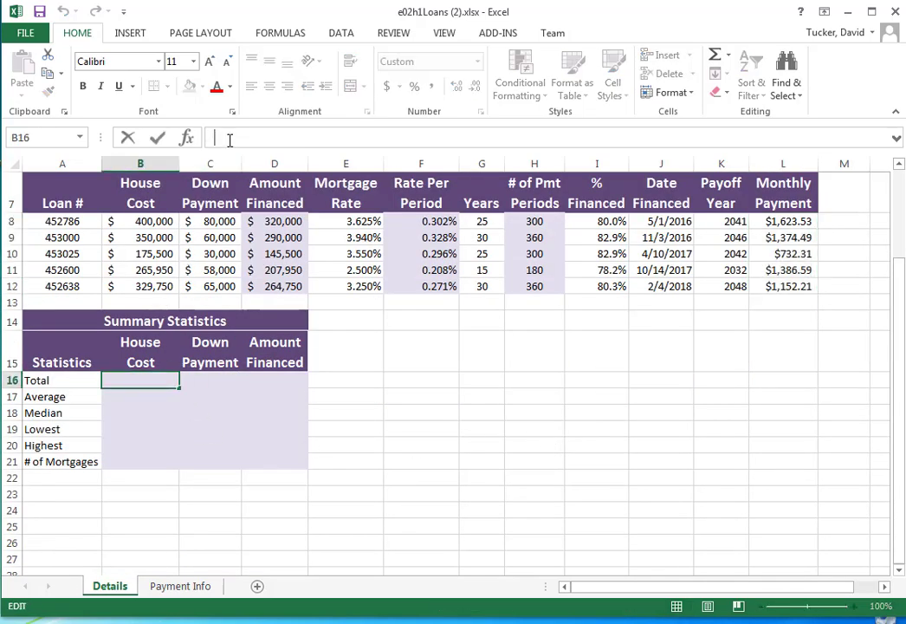
type("sum")
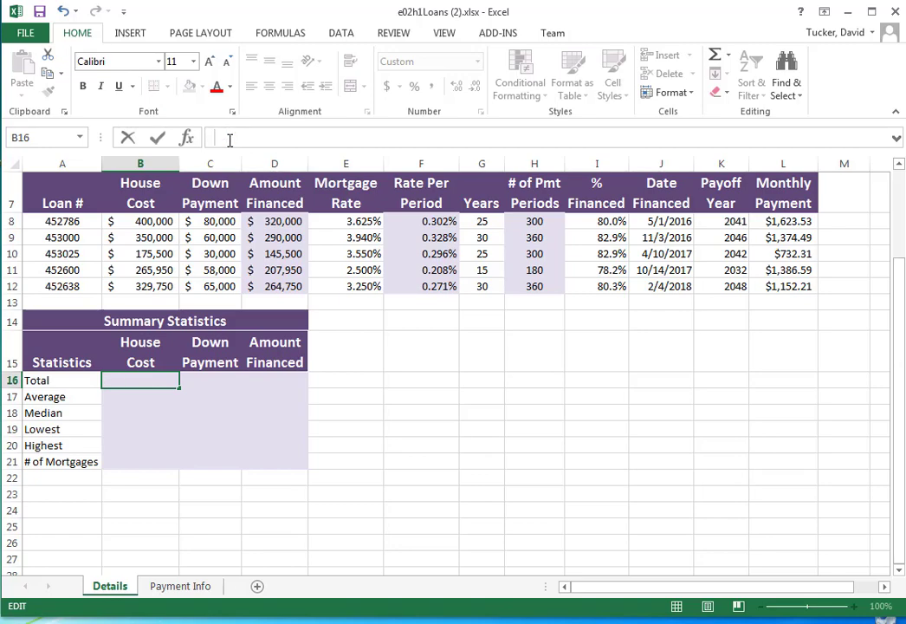
type("=sum")
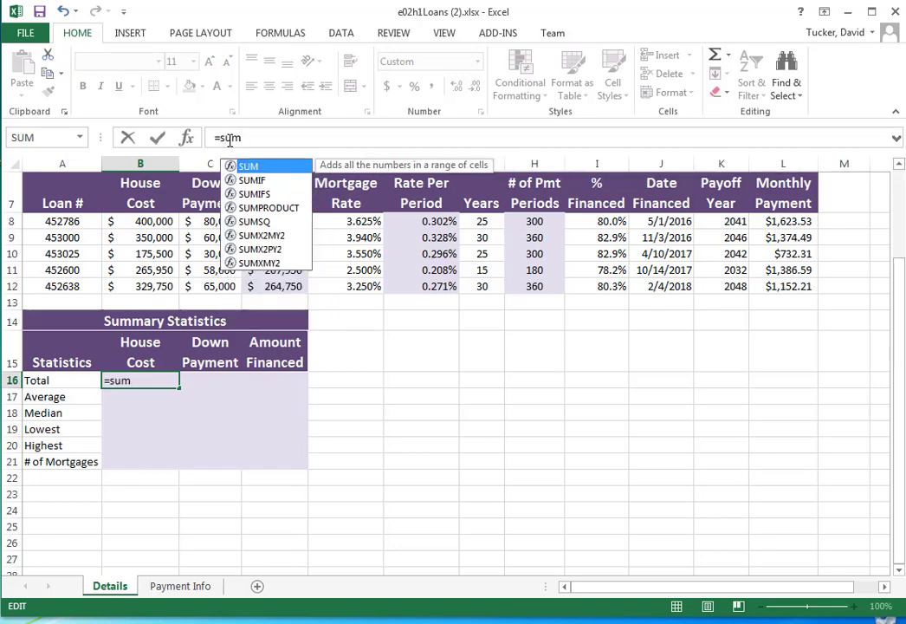
type("(")
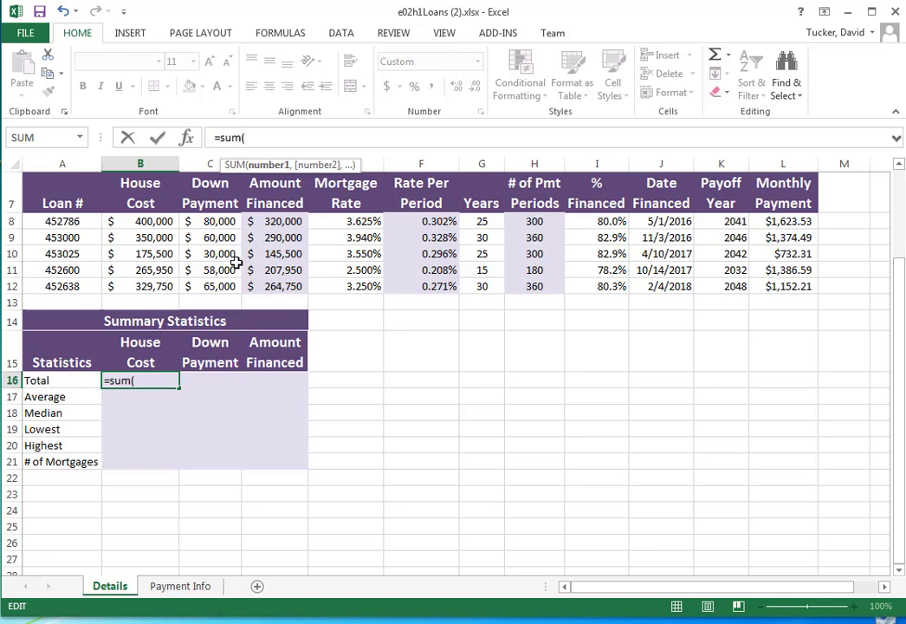
left_click(494, 338)
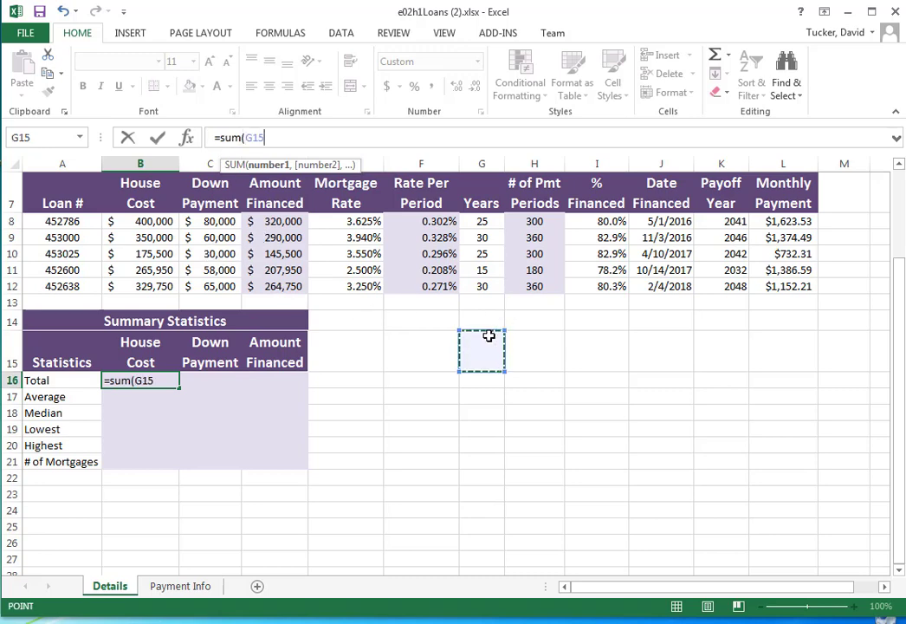
left_click_drag(246, 137, 265, 137)
key("BackSpace")
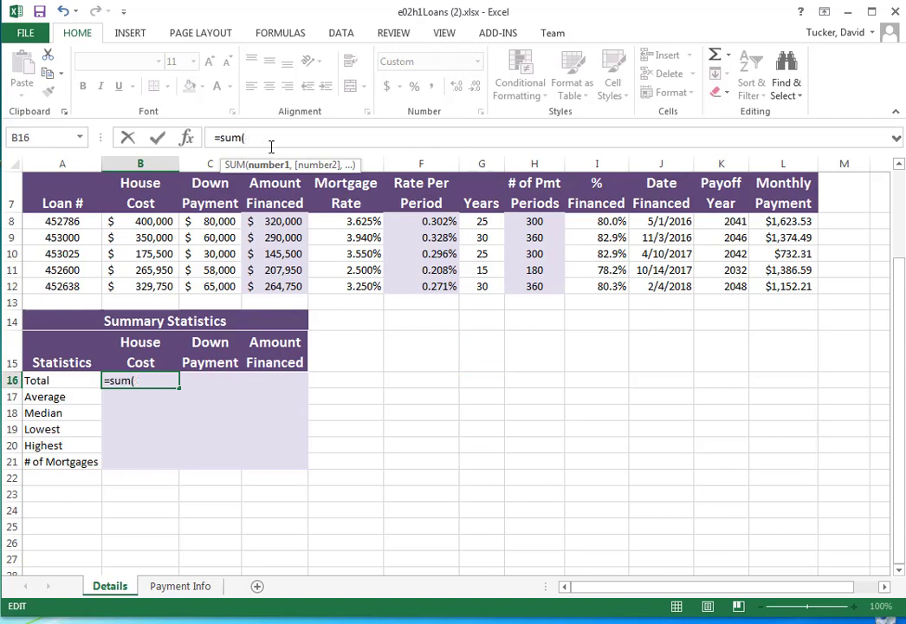
left_click_drag(896, 314, 896, 299)
left_click_drag(143, 236, 143, 317)
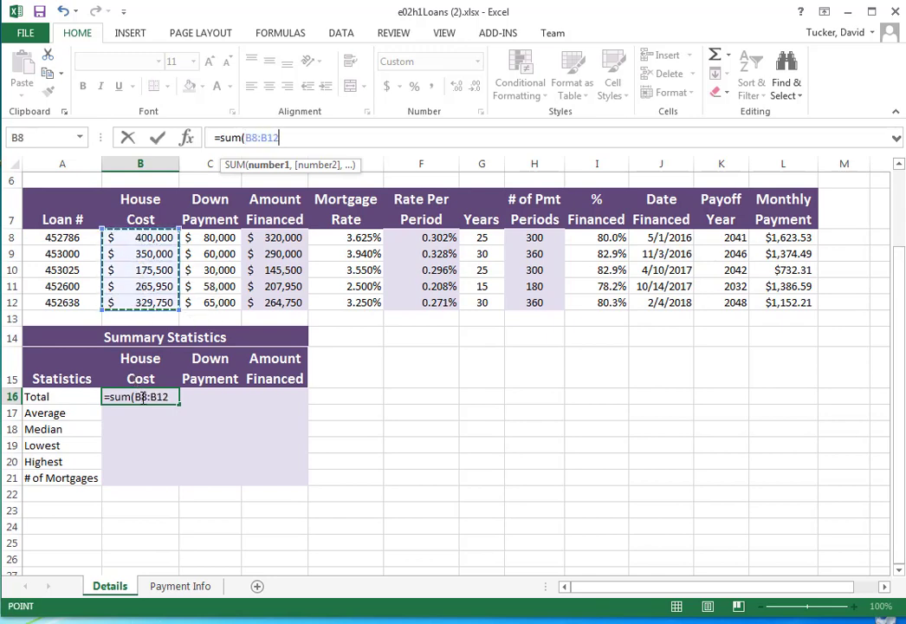
left_click(158, 141)
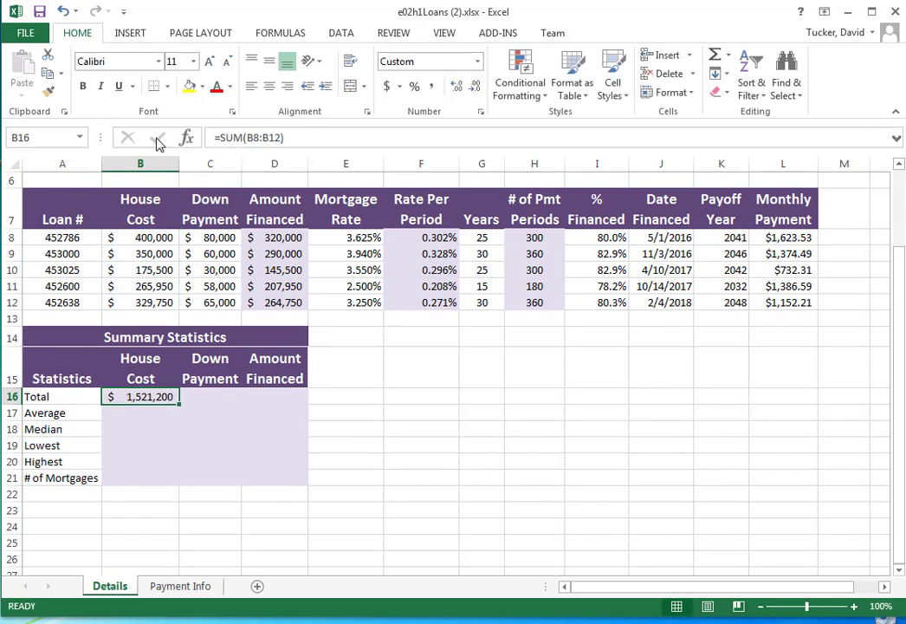
Sum the Down Payment and Amount Financed columns in C16 and D16: $293,000 and $1,228,200.
left_click(202, 395)
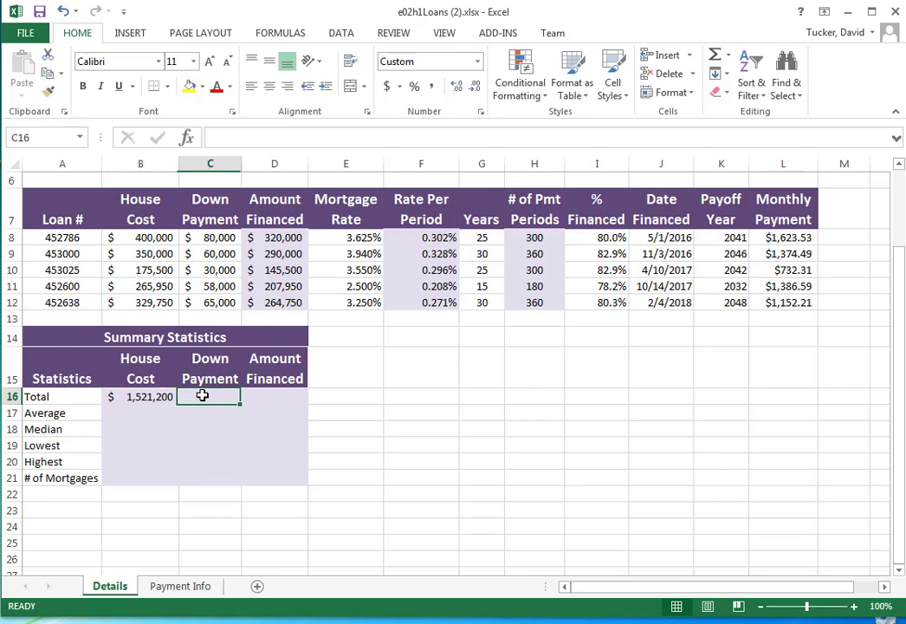
left_click(222, 138)
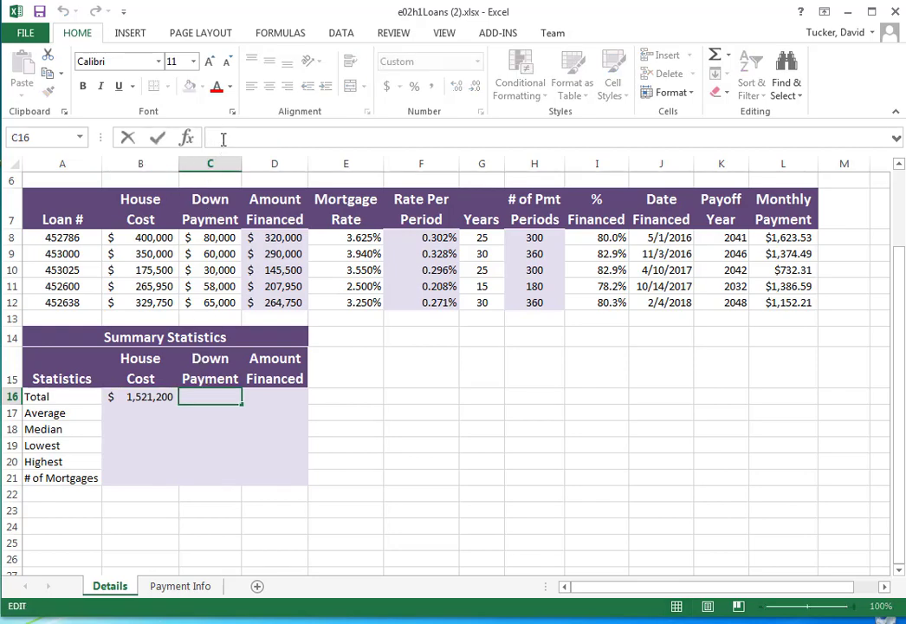
type("=sum")
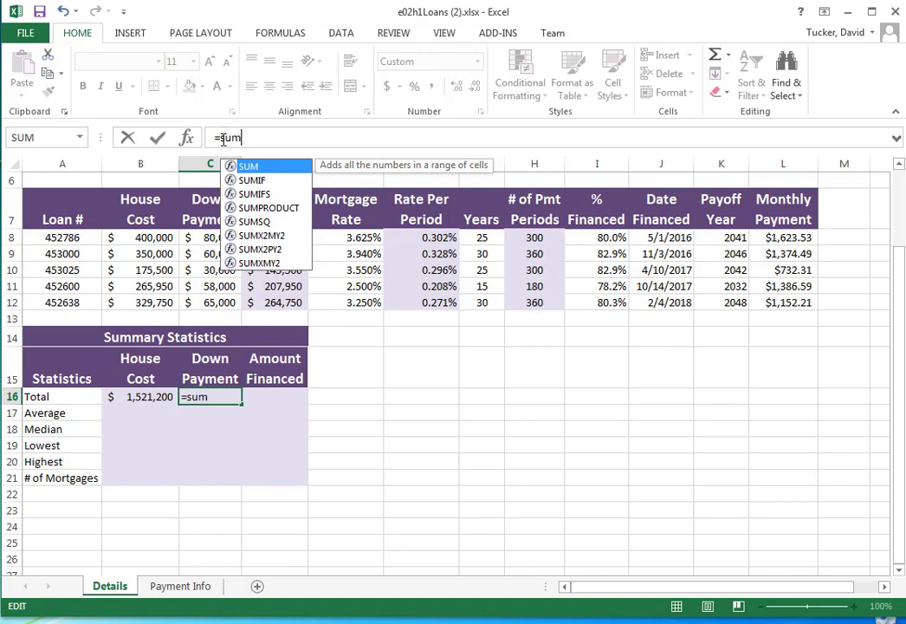
type("(")
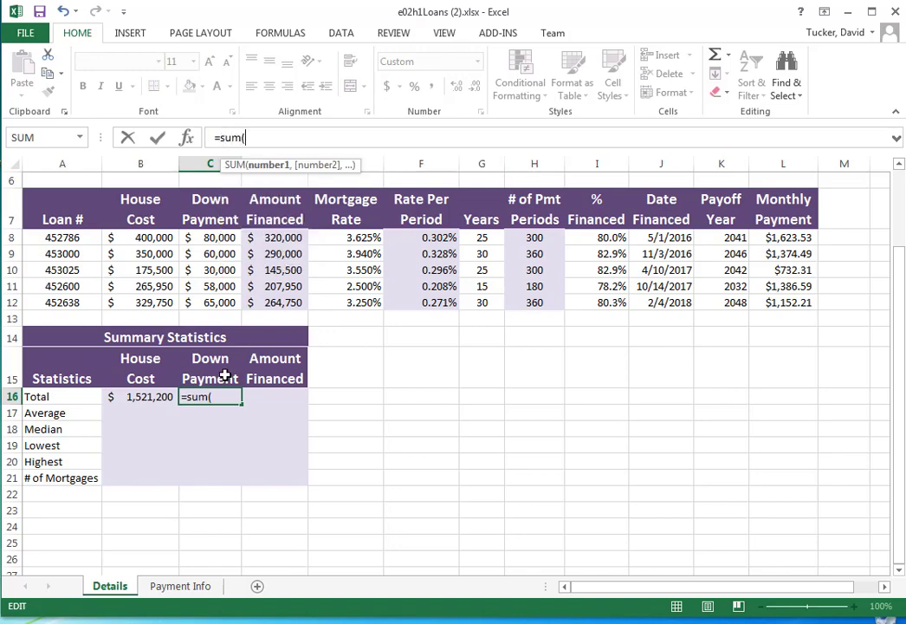
left_click_drag(215, 238, 208, 305)
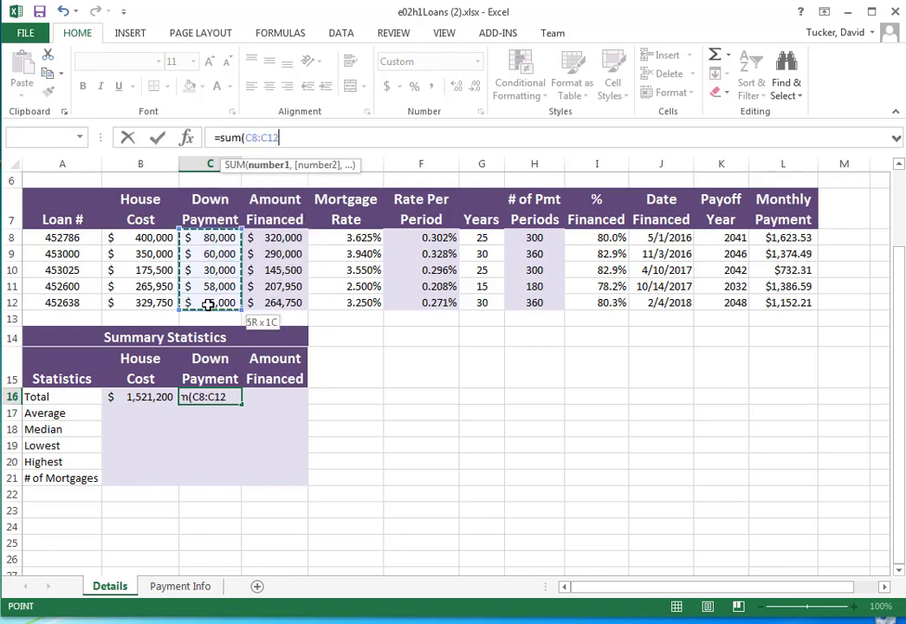
left_click(157, 137)
left_click(269, 396)
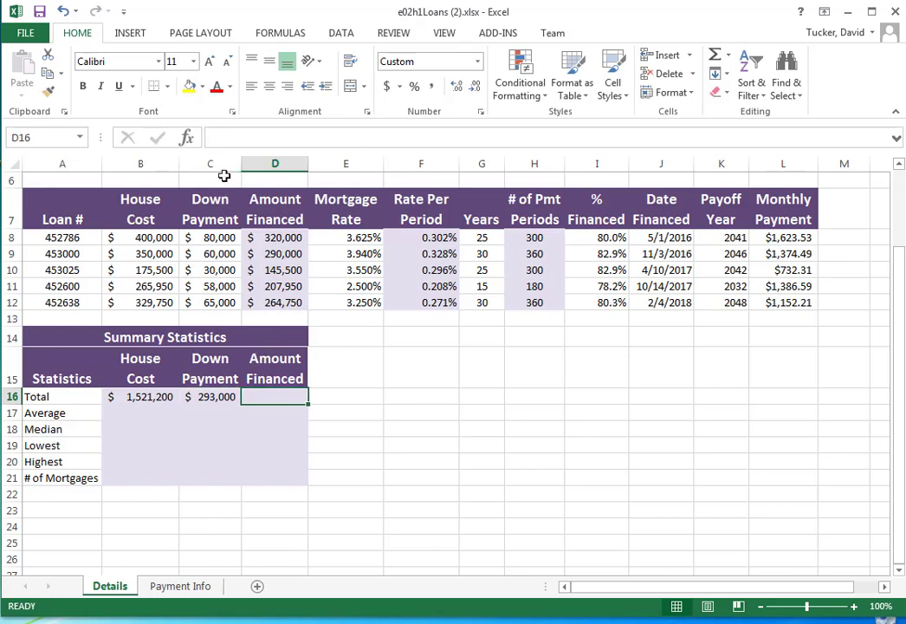
left_click(223, 140)
type("=")
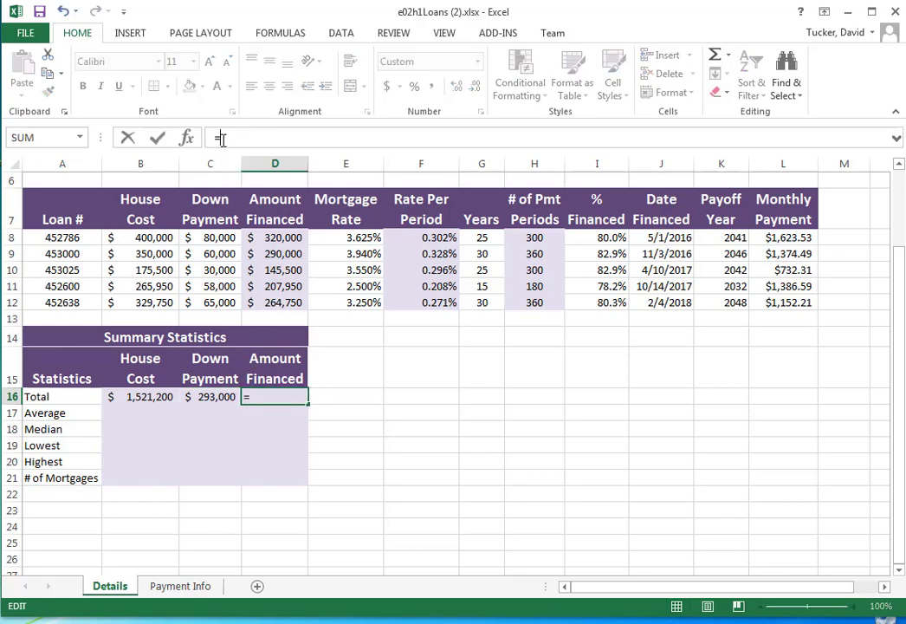
type("sum(")
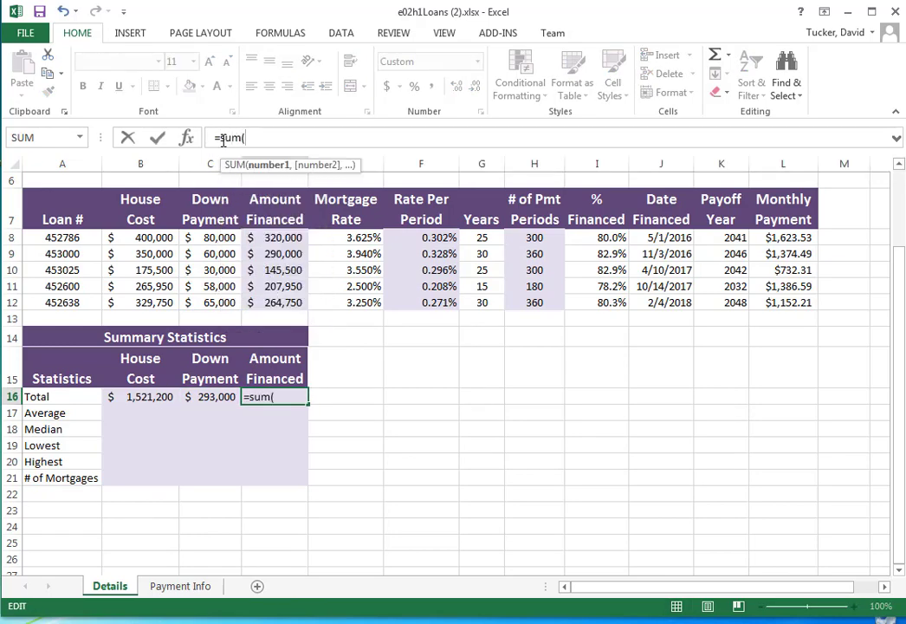
left_click_drag(285, 237, 280, 303)
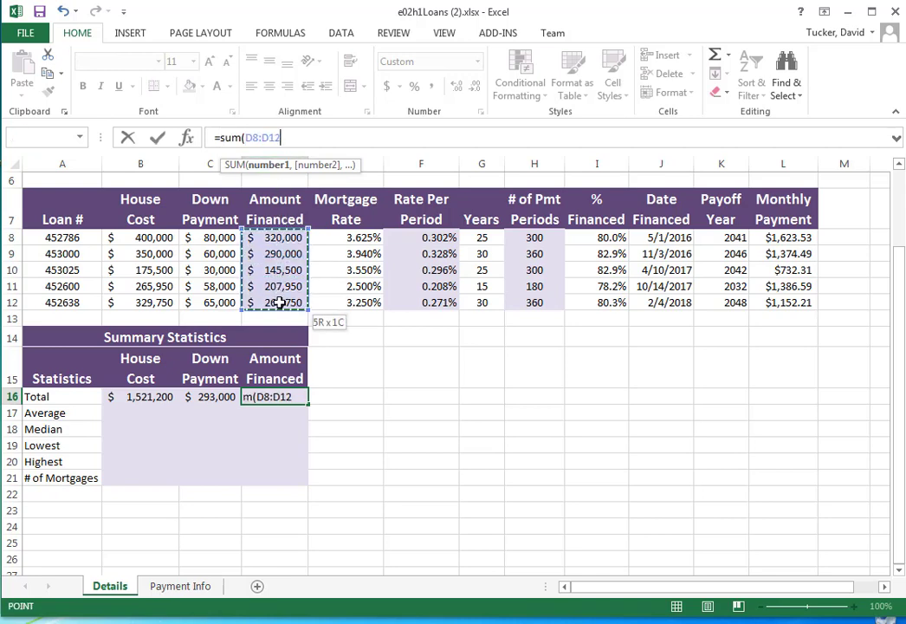
left_click(157, 138)
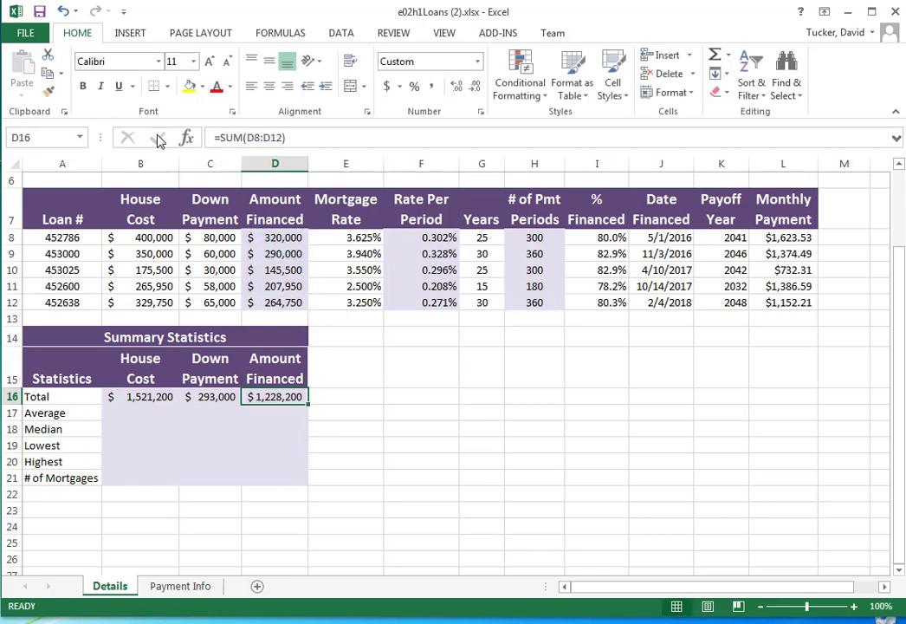
Enter =AVERAGE(B8:B12) in B17, giving a $304,240 House Cost average.
left_click(138, 411)
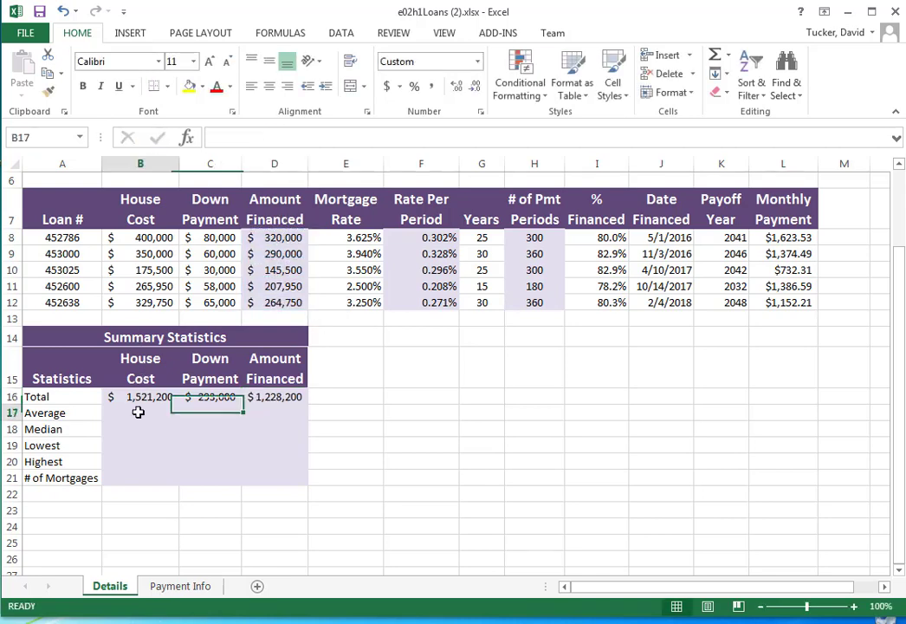
left_click(243, 136)
type("=average")
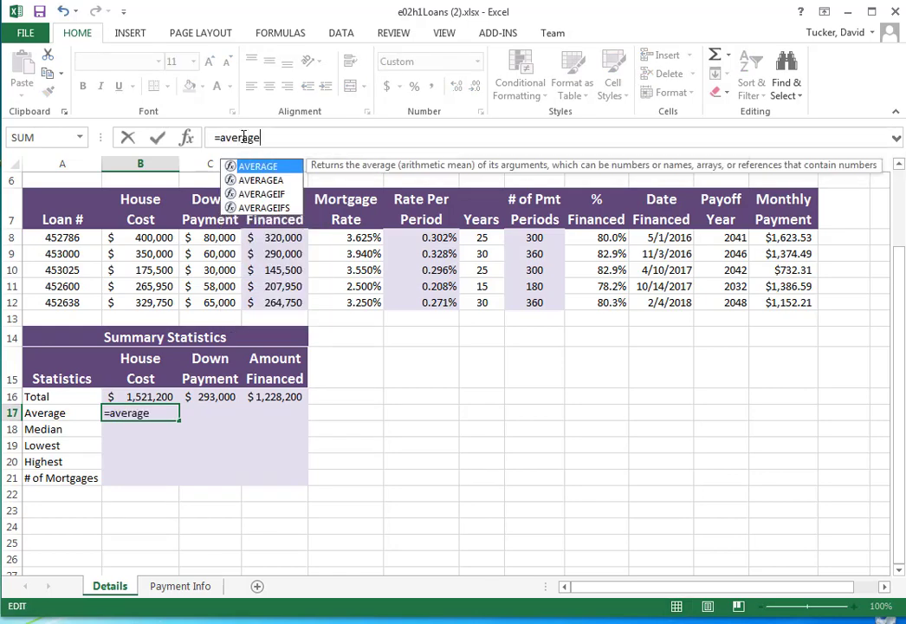
type("(")
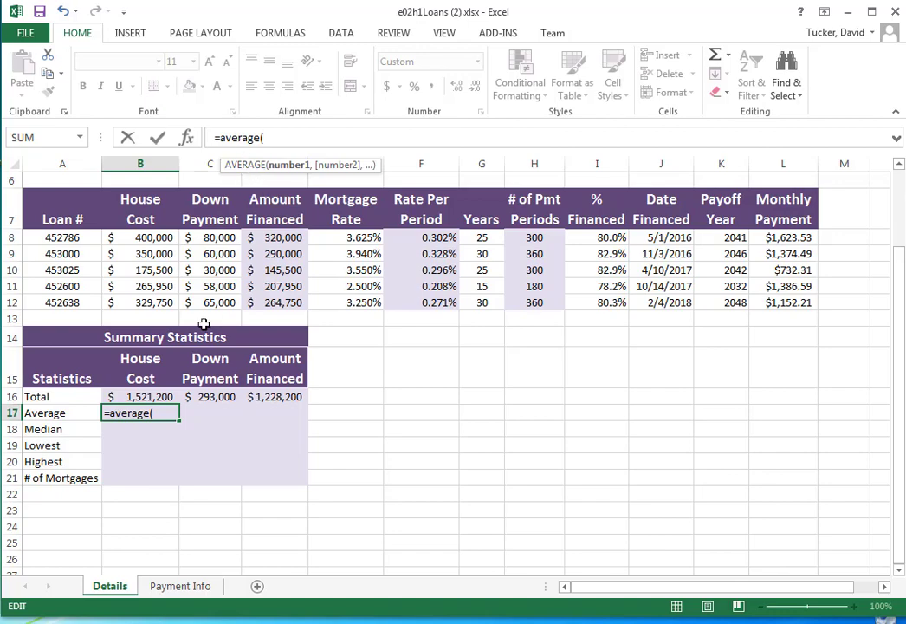
left_click_drag(161, 240, 147, 304)
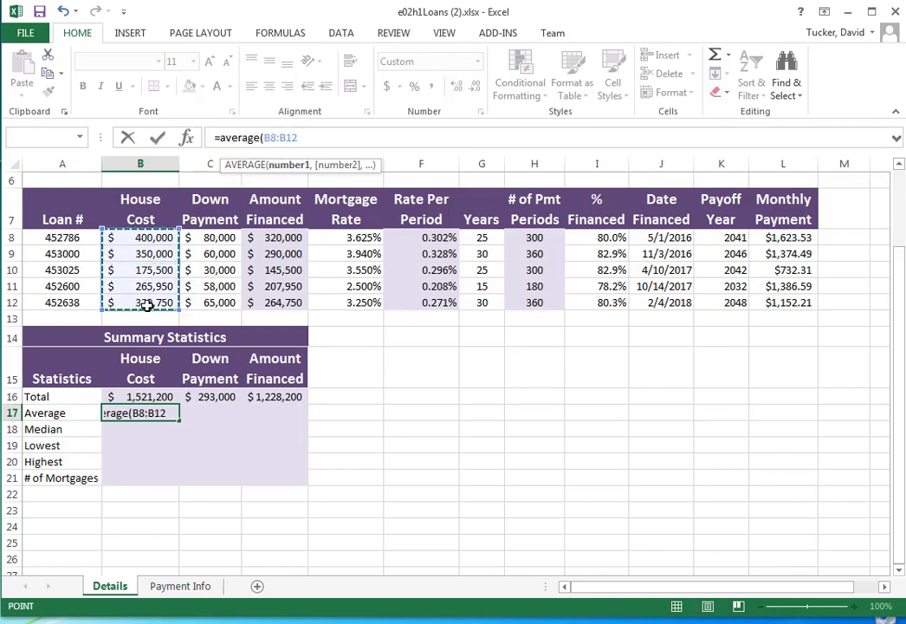
left_click(156, 137)
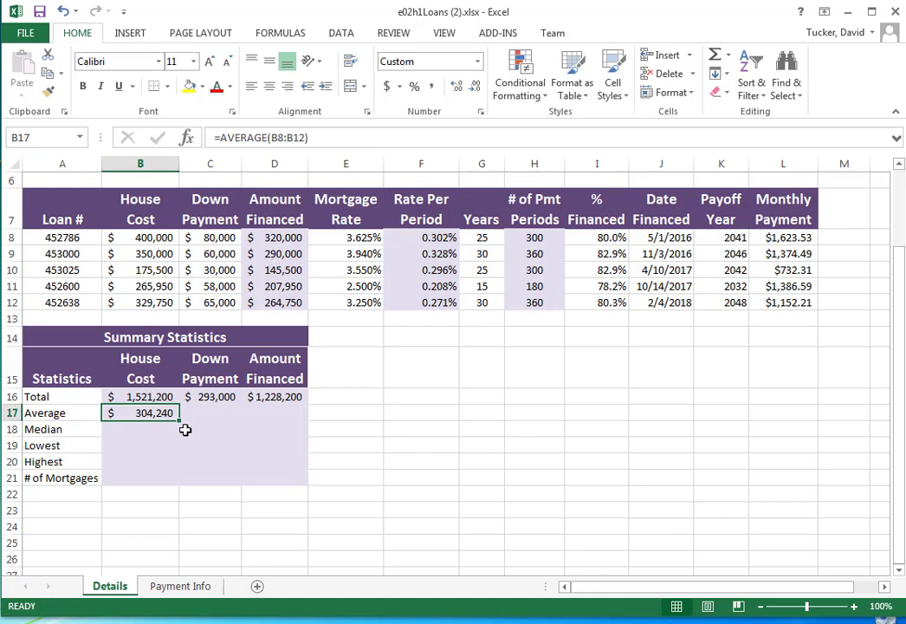
Copy the average formula across to C17:D17 and verify $58,600 and $245,640.
left_click_drag(179, 420, 295, 414)
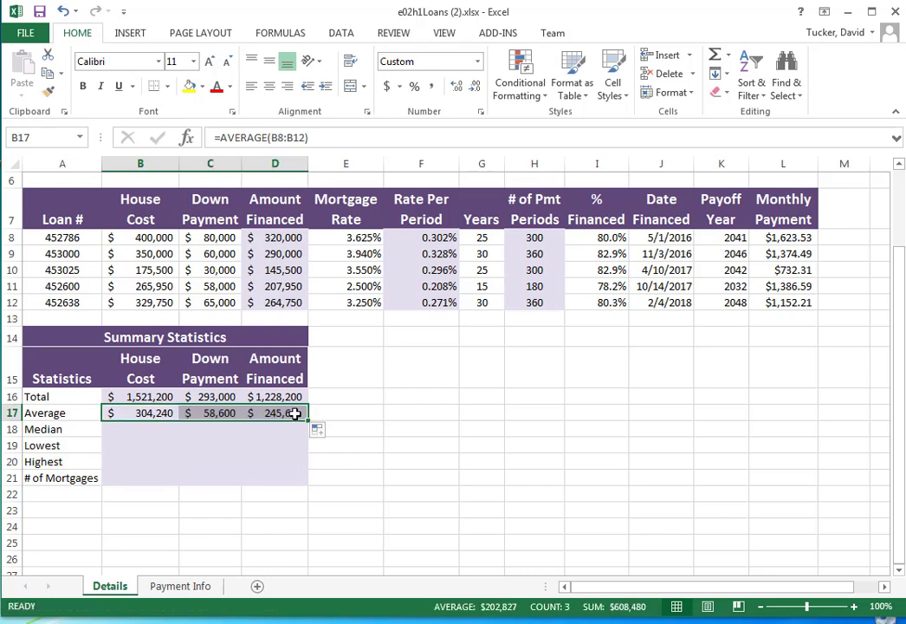
left_click(208, 413)
left_click(254, 137)
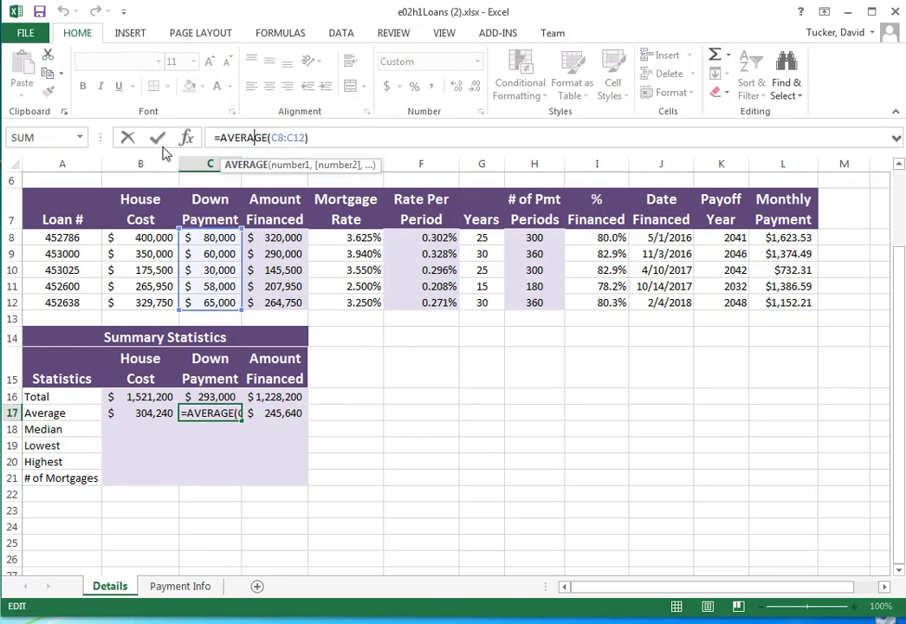
key("ctrl+Return")
left_click(276, 412)
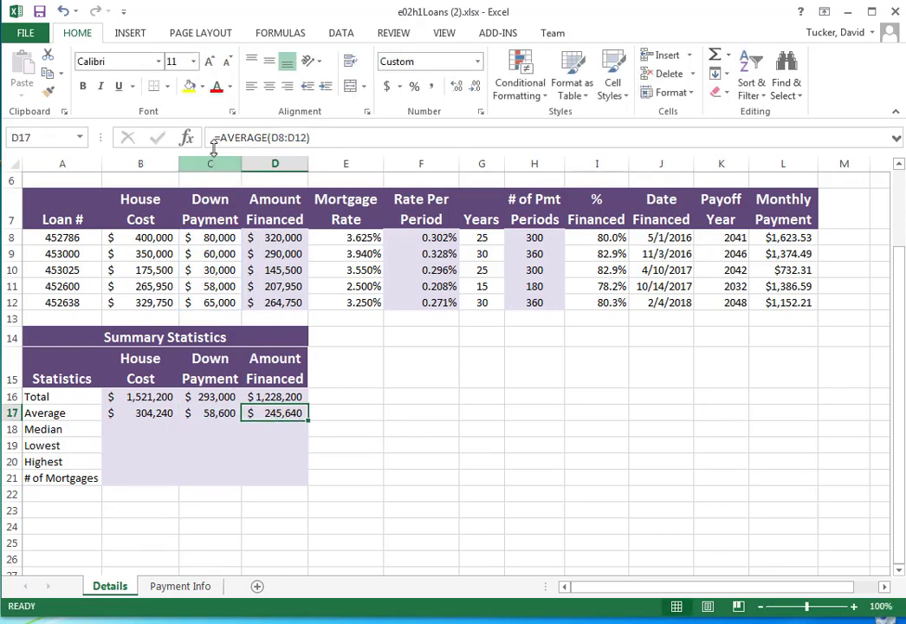
left_click(247, 137)
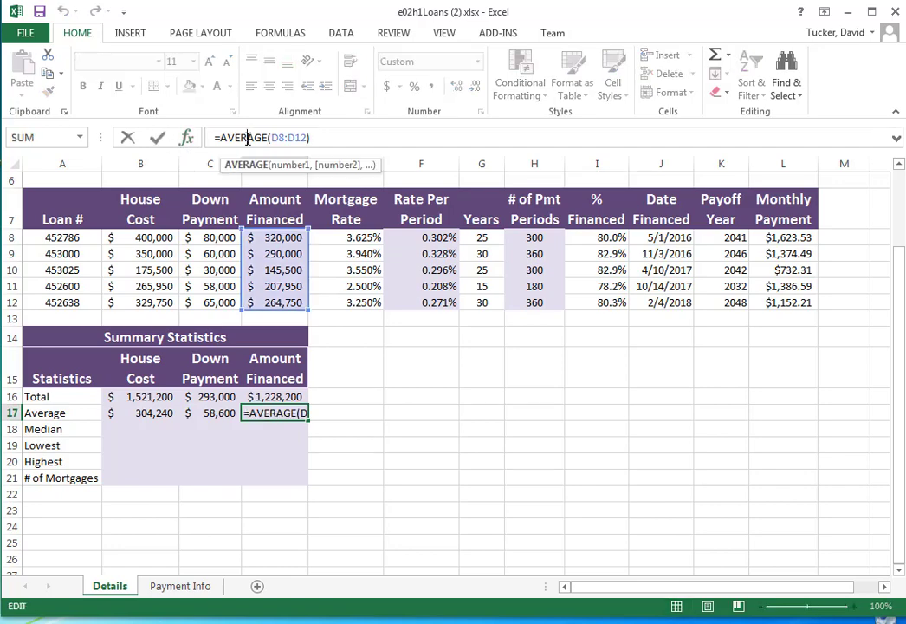
left_click(158, 140)
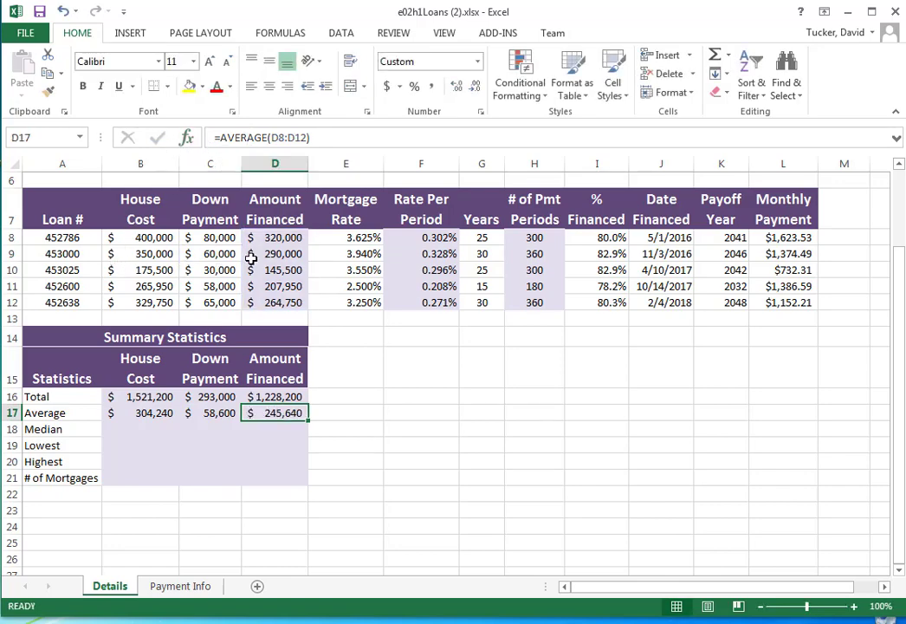
left_click(158, 414)
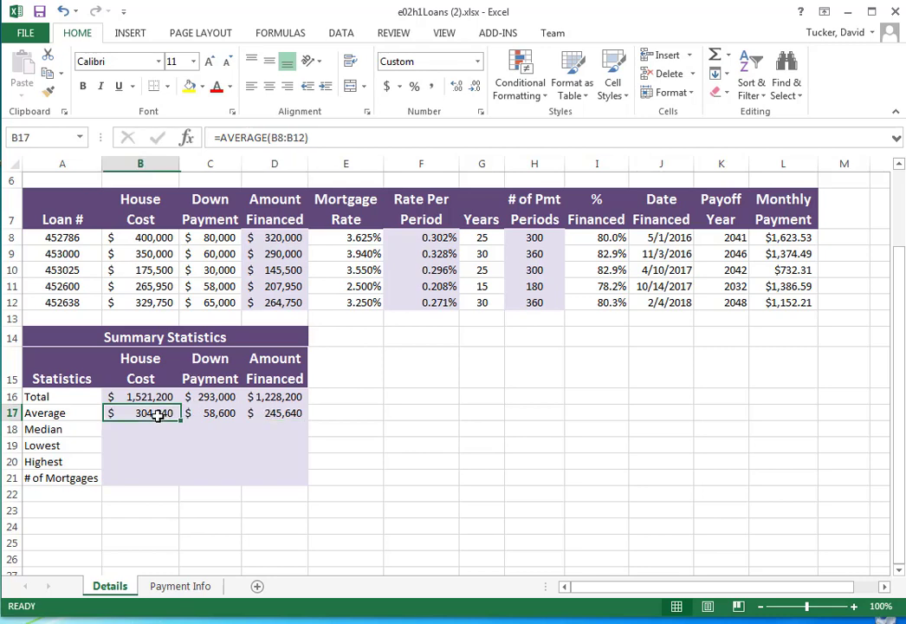
left_click(215, 414)
left_click(266, 417)
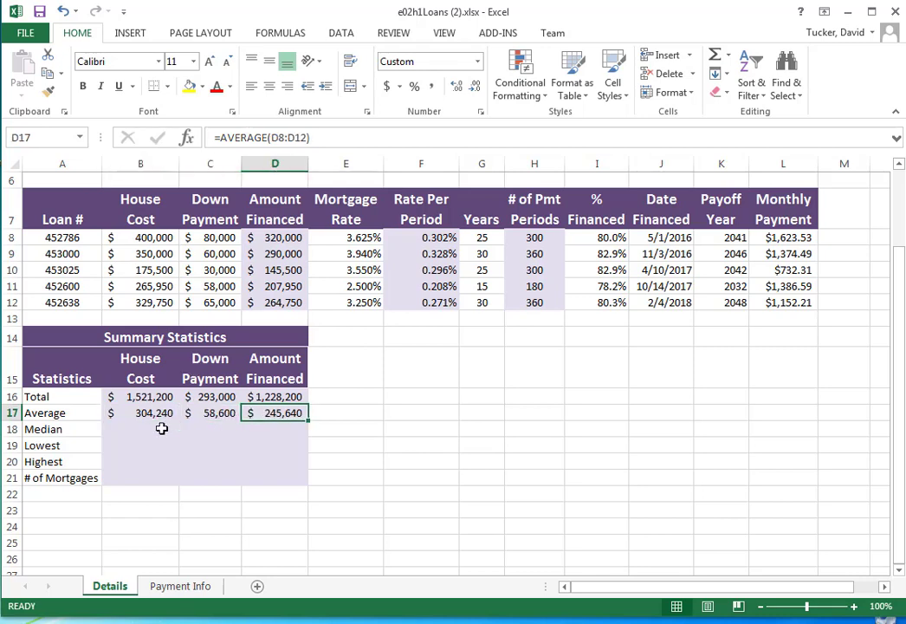
Enter =MEDIAN(B8:B12) in B18 and fill it to column D, showing $329,750 and $60,000.
left_click(223, 141)
type("=me")
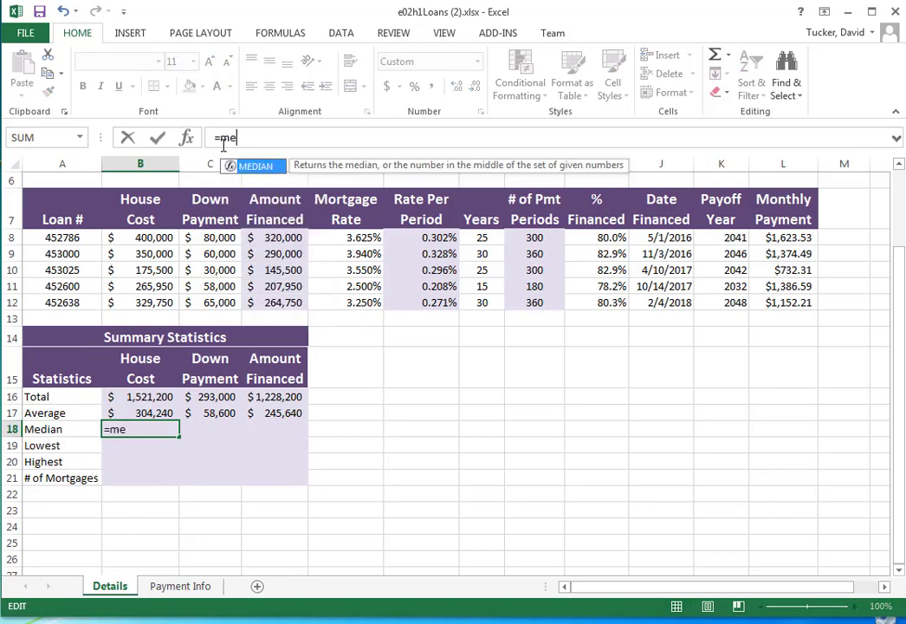
type("dian(")
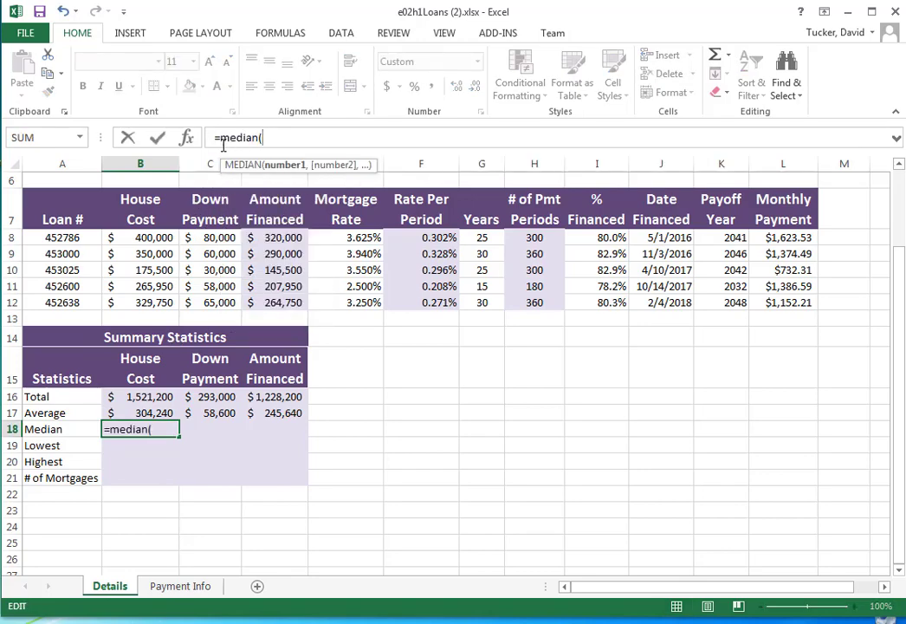
left_click_drag(162, 237, 163, 296)
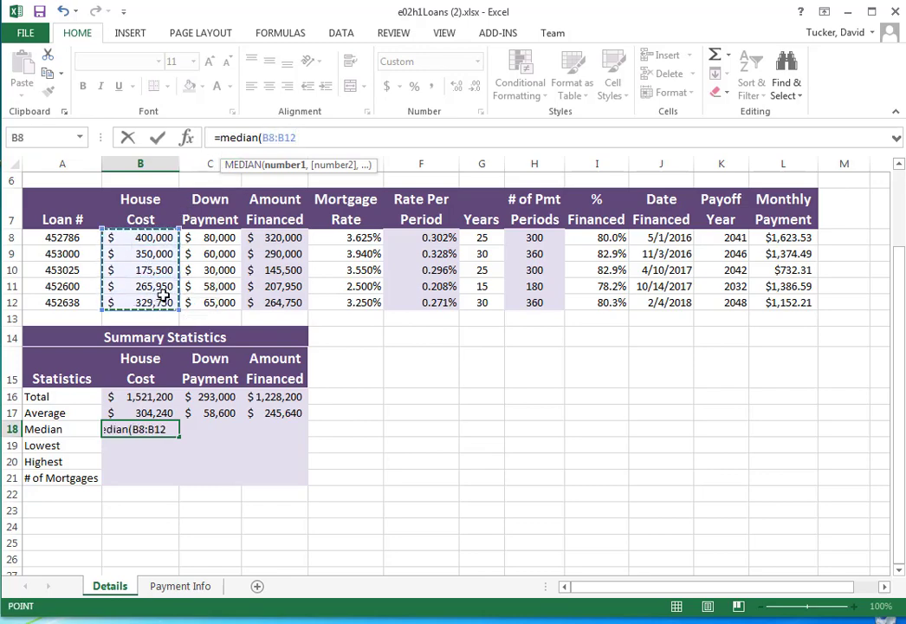
left_click(157, 136)
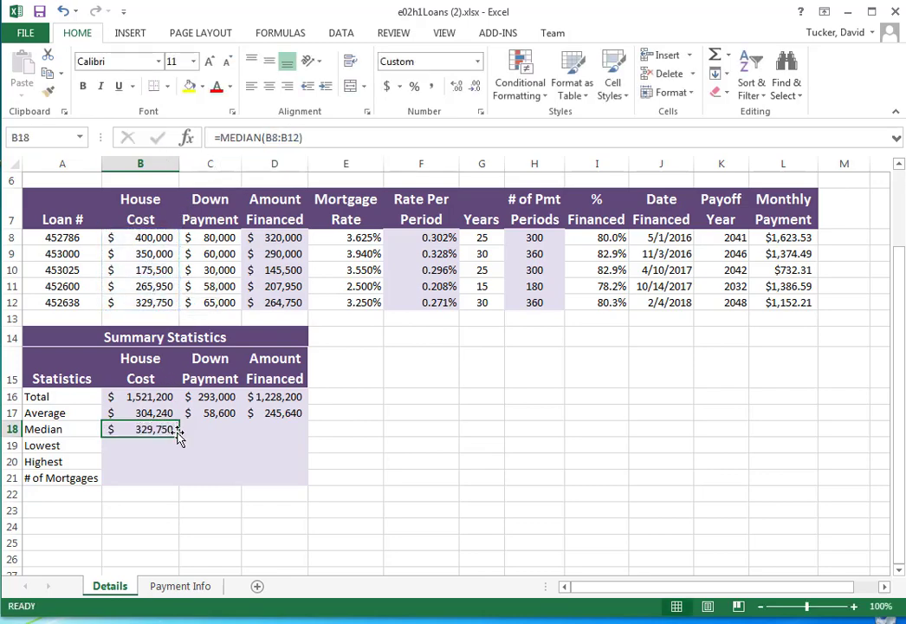
left_click_drag(178, 434, 294, 432)
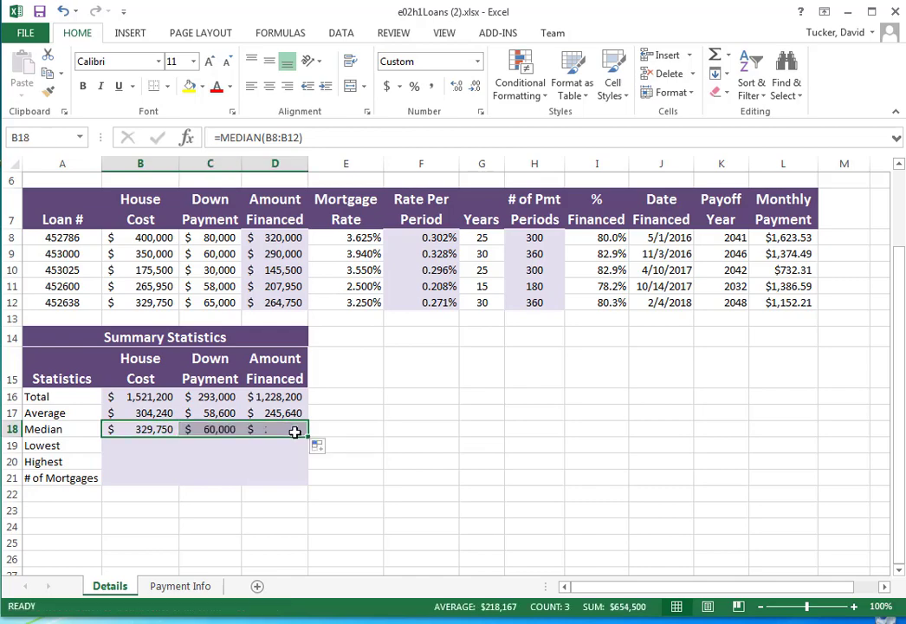
Fill the Lowest row with =MIN(B8:B12) across to column D: $175,500, $30,000, $145,500.
left_click(148, 445)
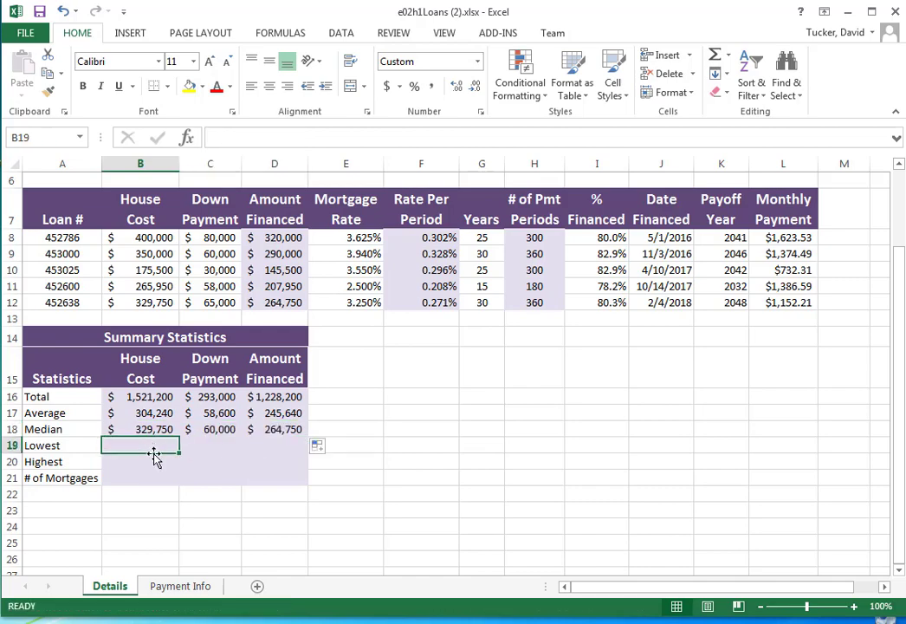
left_click(229, 136)
type("=")
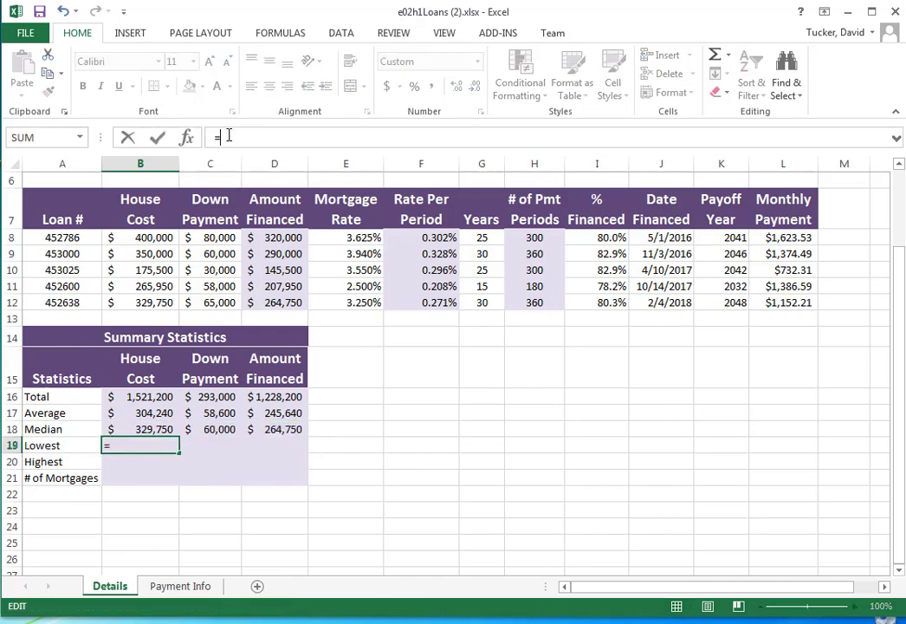
type("min(")
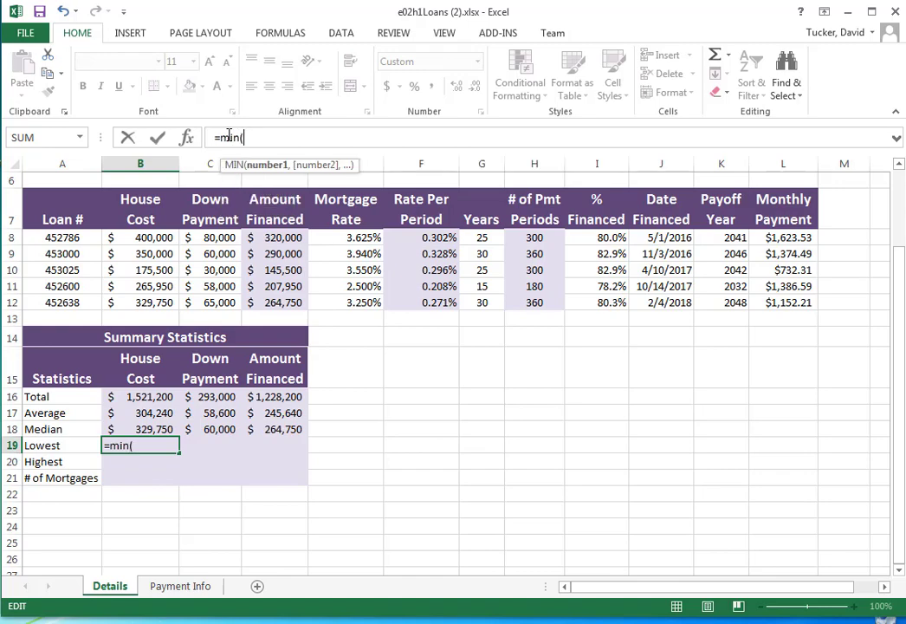
left_click_drag(138, 237, 146, 302)
left_click(157, 137)
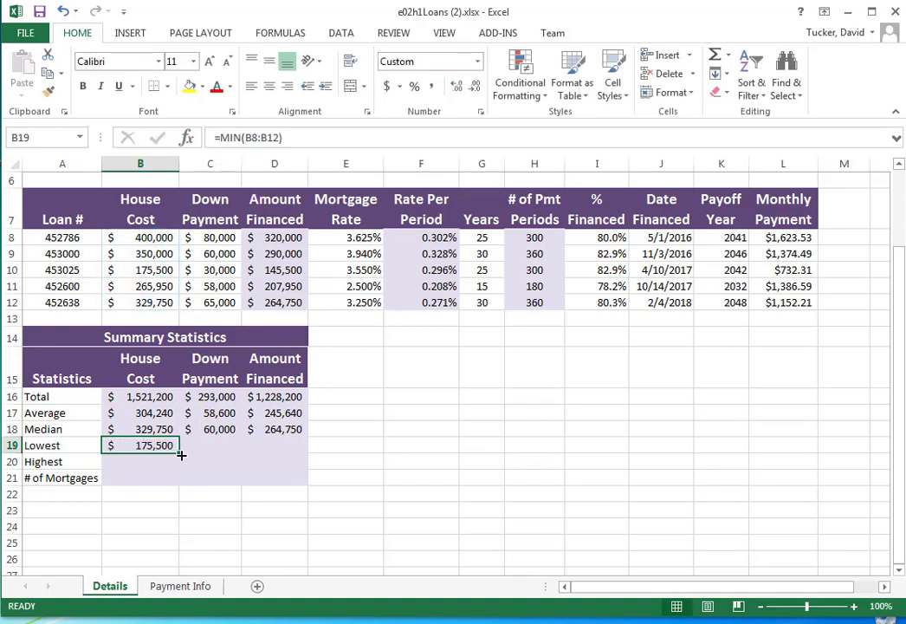
left_click_drag(195, 455, 251, 464)
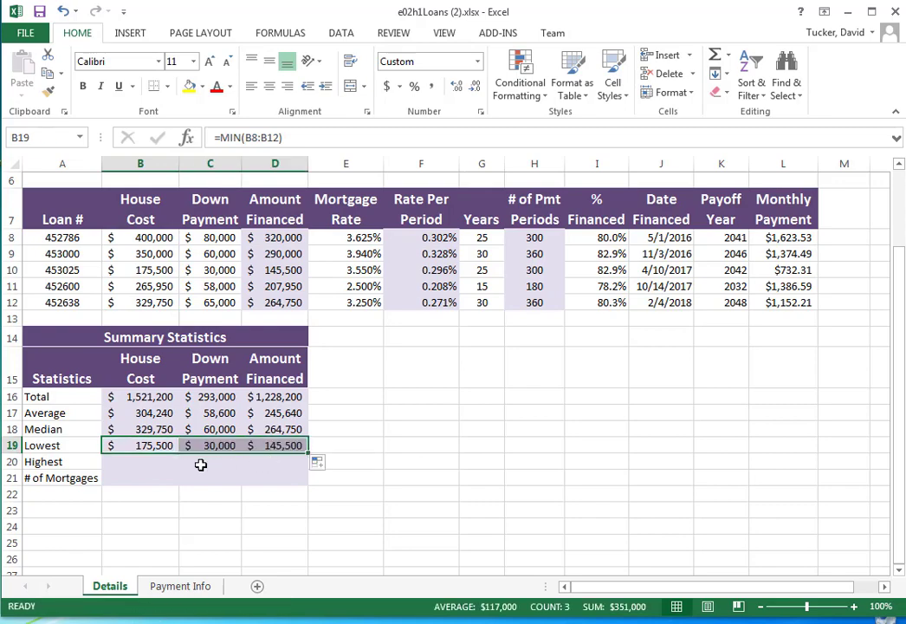
Fill the Highest row with =MAX(B8:B12) across to column D: $400,000, $80,000, $320,000.
left_click(139, 463)
left_click(230, 139)
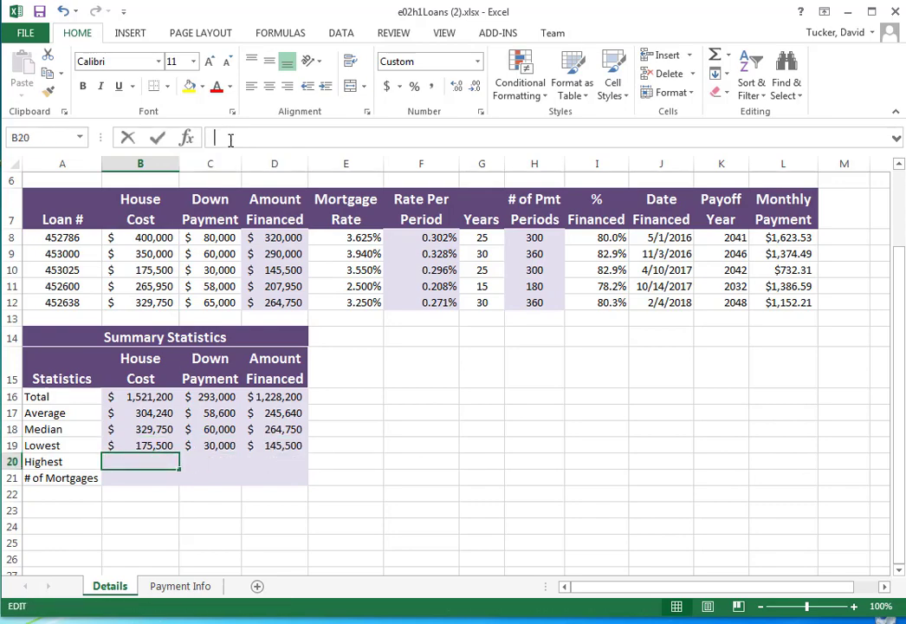
type("=max")
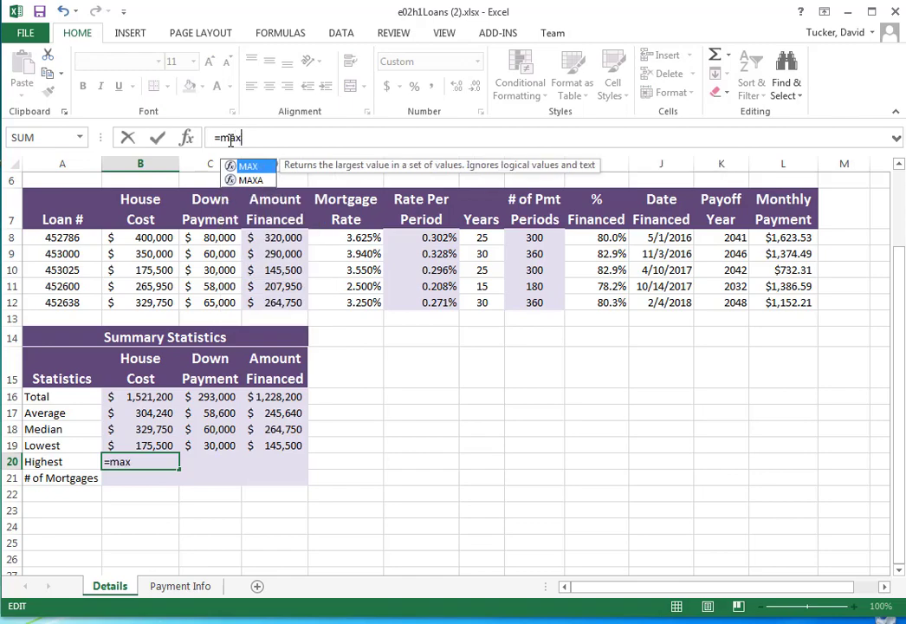
type("(")
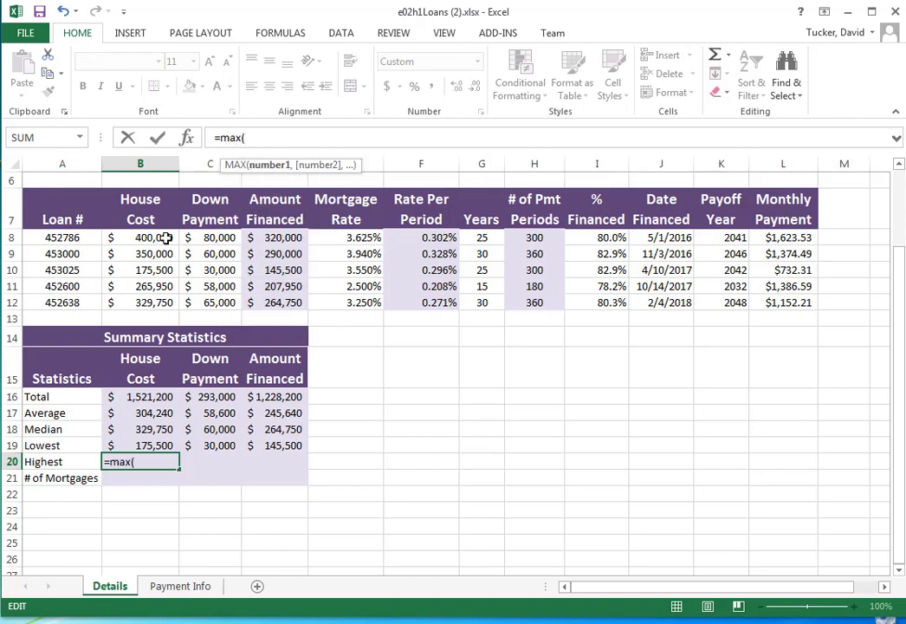
left_click_drag(138, 236, 143, 304)
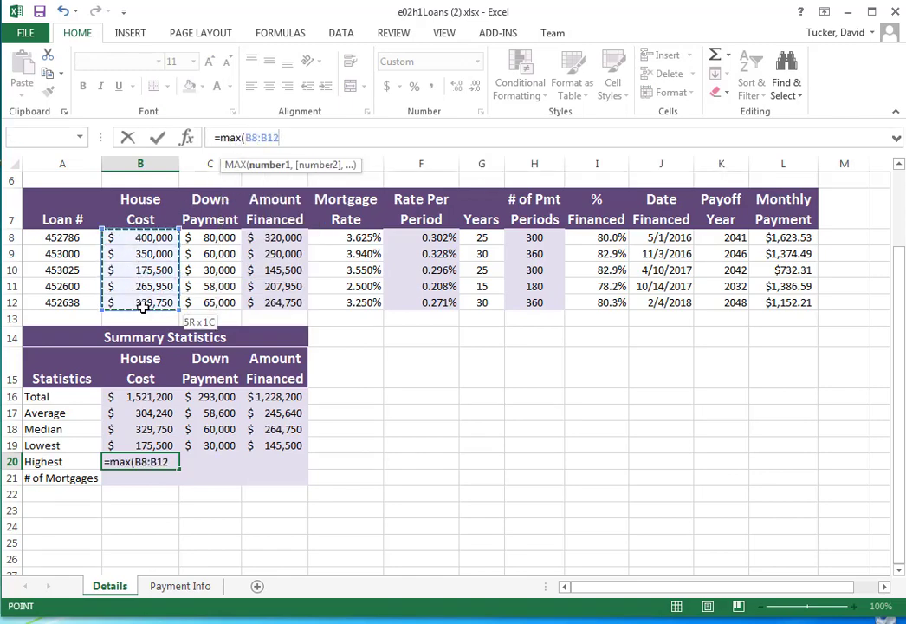
left_click(157, 137)
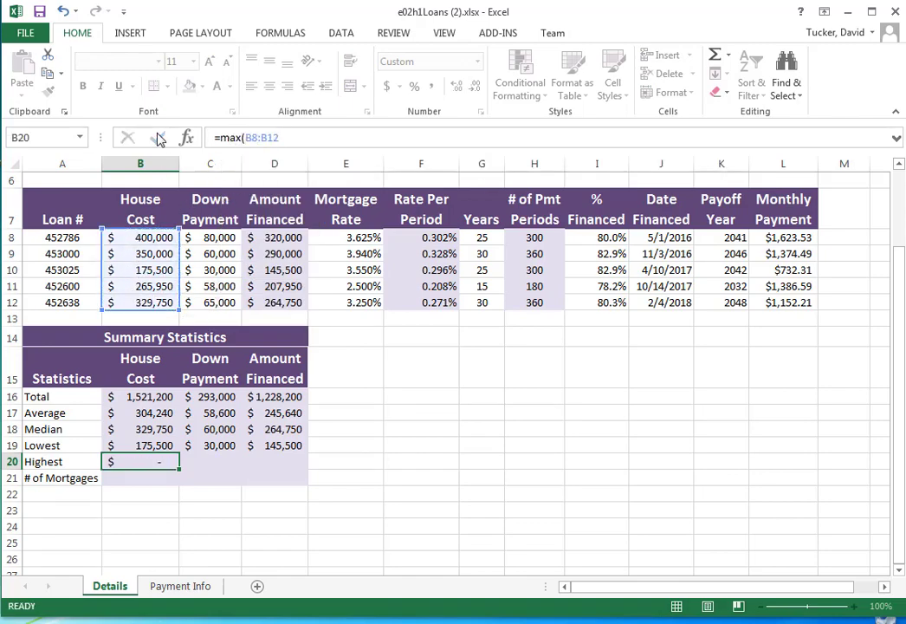
left_click_drag(179, 469, 291, 468)
left_click(162, 478)
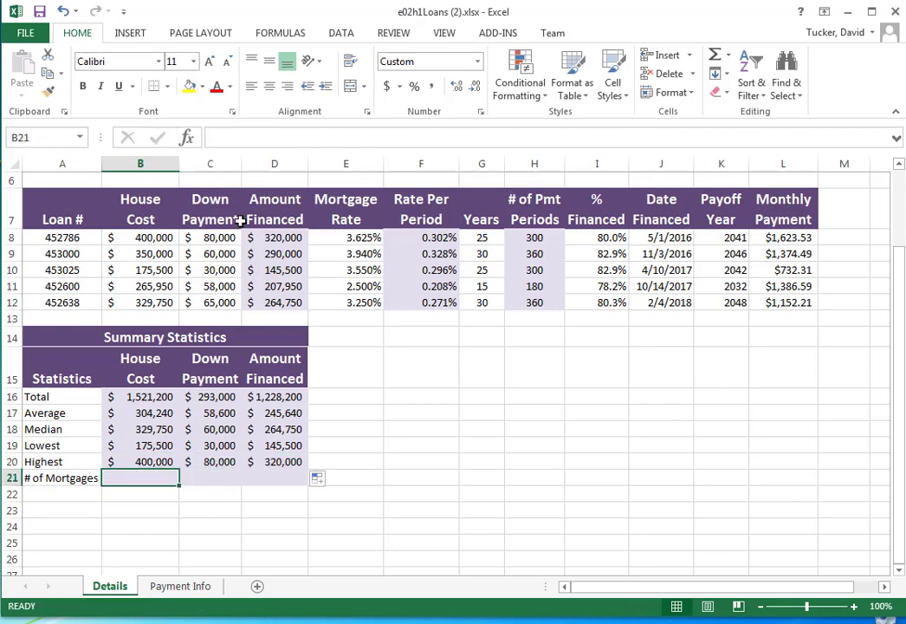
Enter =COUNT(B8:B12) in B21 and fill it to D21, showing 5 in each column.
left_click(234, 140)
type("=count")
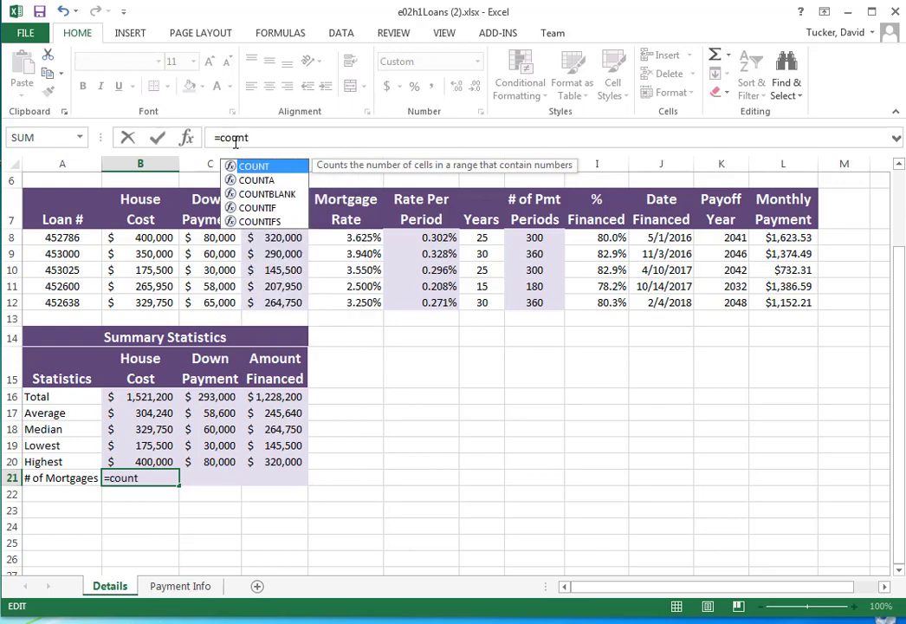
type("(")
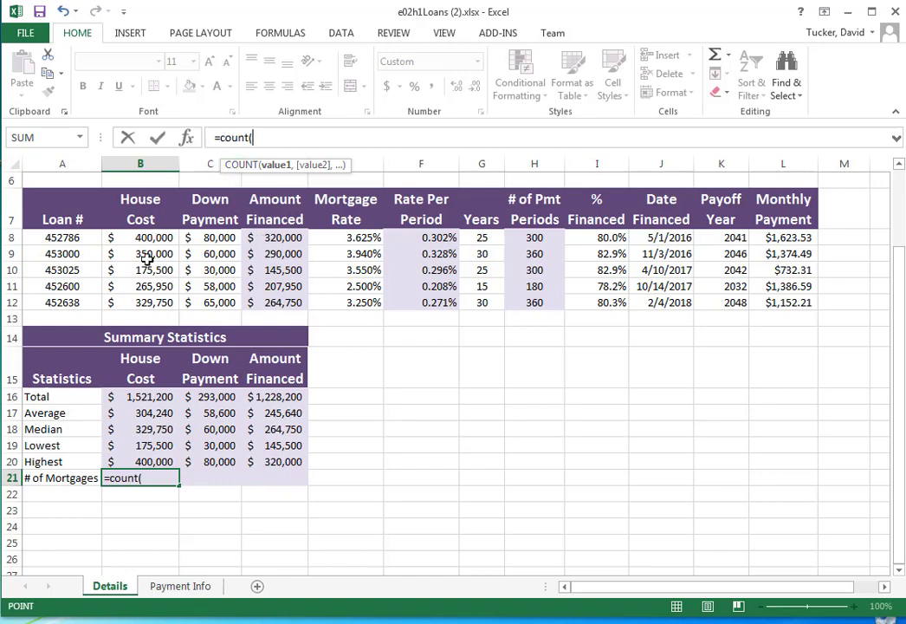
left_click_drag(152, 239, 147, 302)
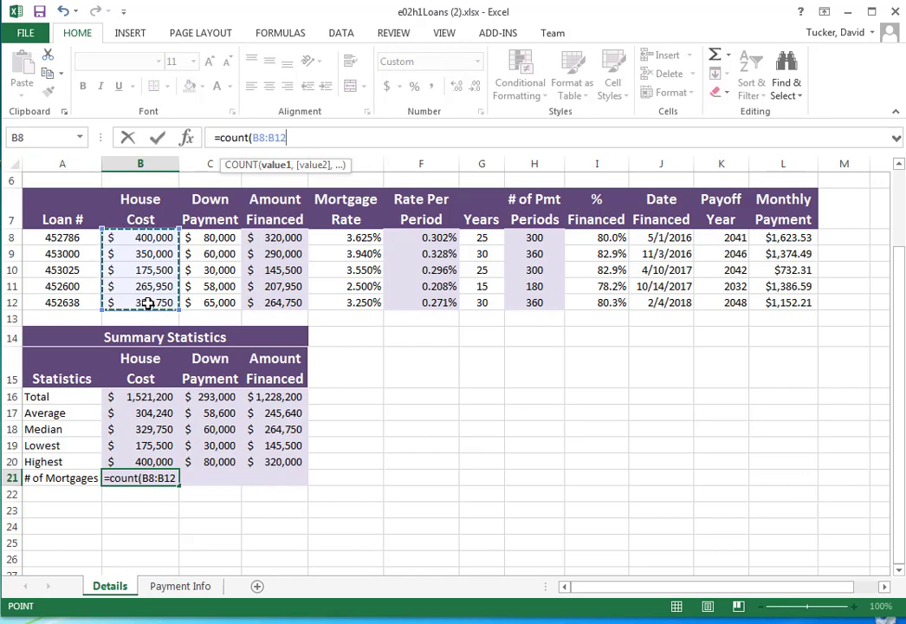
left_click(158, 141)
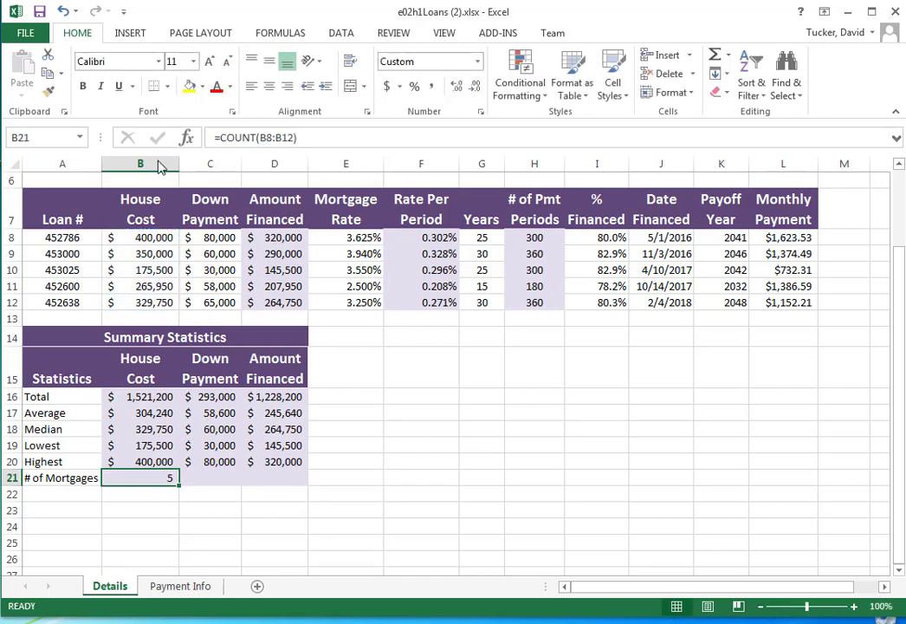
left_click_drag(183, 487, 303, 486)
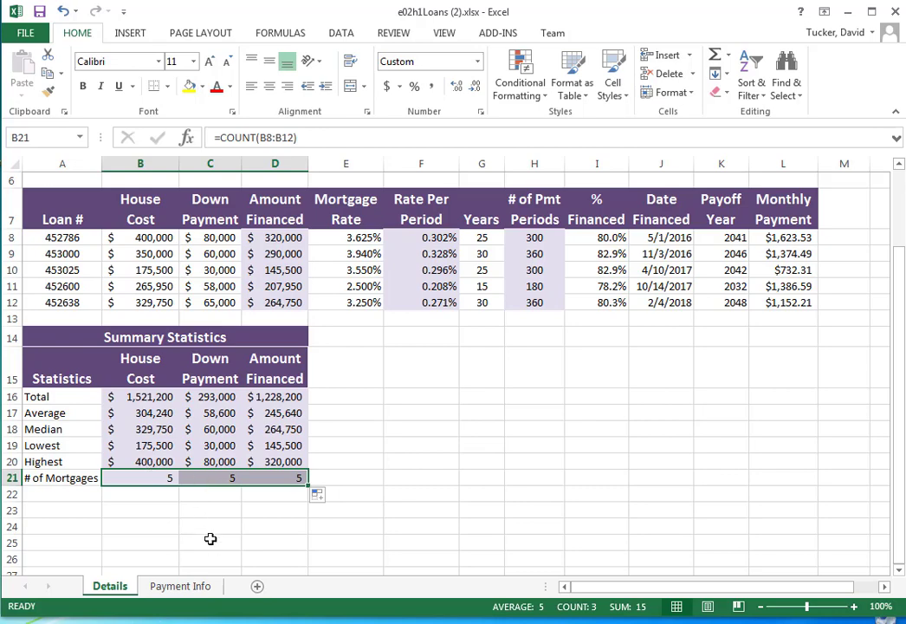
left_click(373, 430)
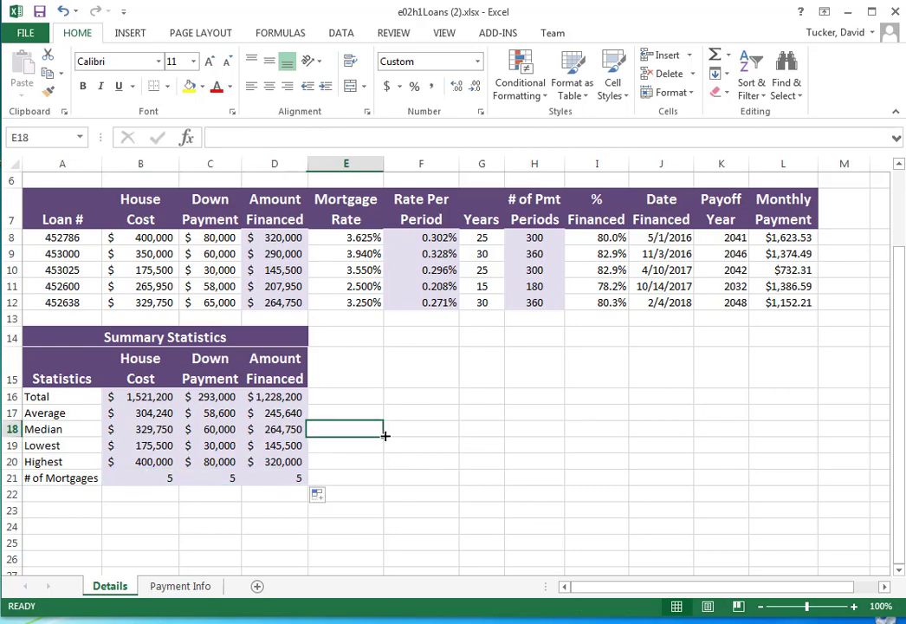
Enter =TODAY() in B4 so Today's Date displays 10/31/2017.
scroll(372, 416, "up", 2)
left_click(126, 242)
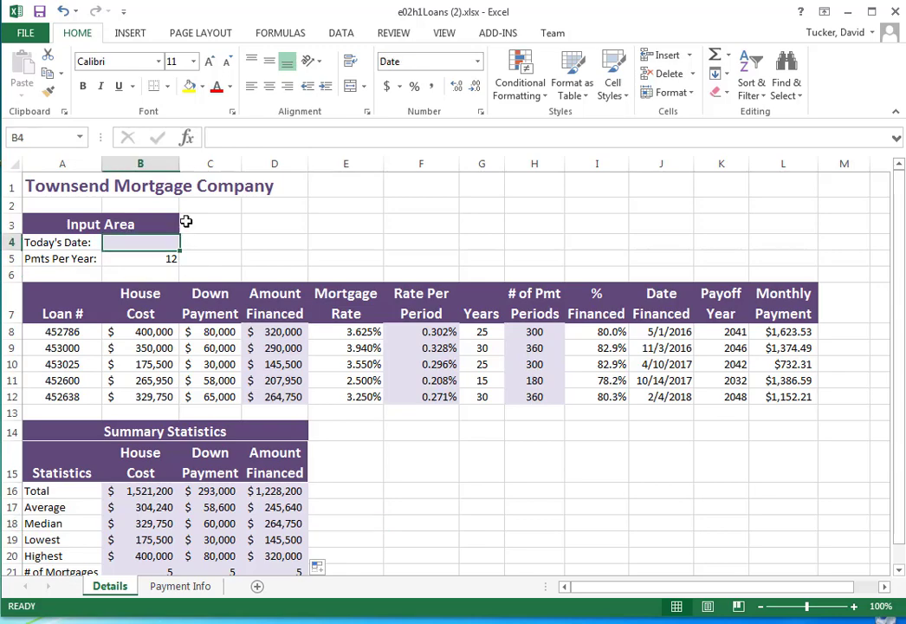
left_click(267, 139)
type("=")
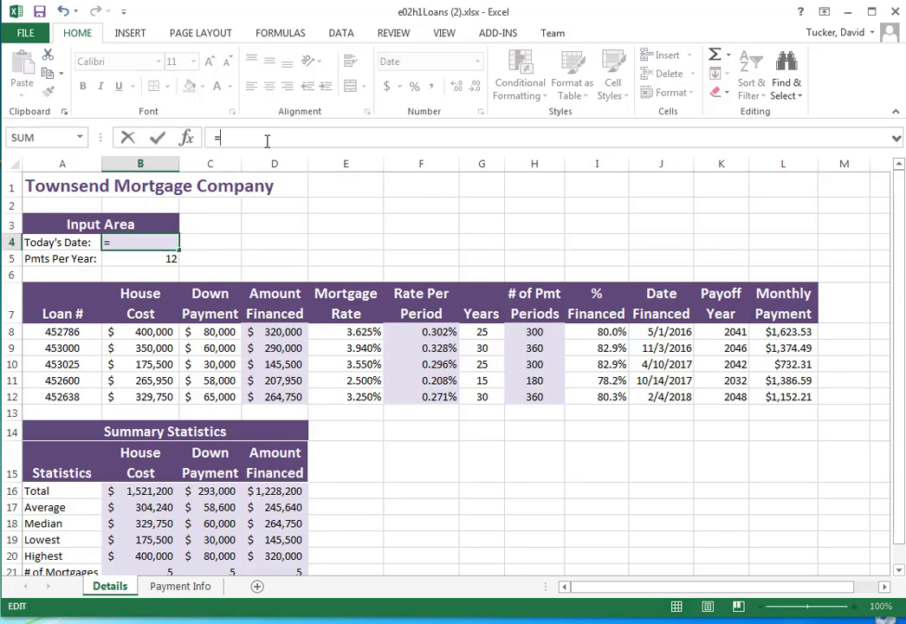
type("today()")
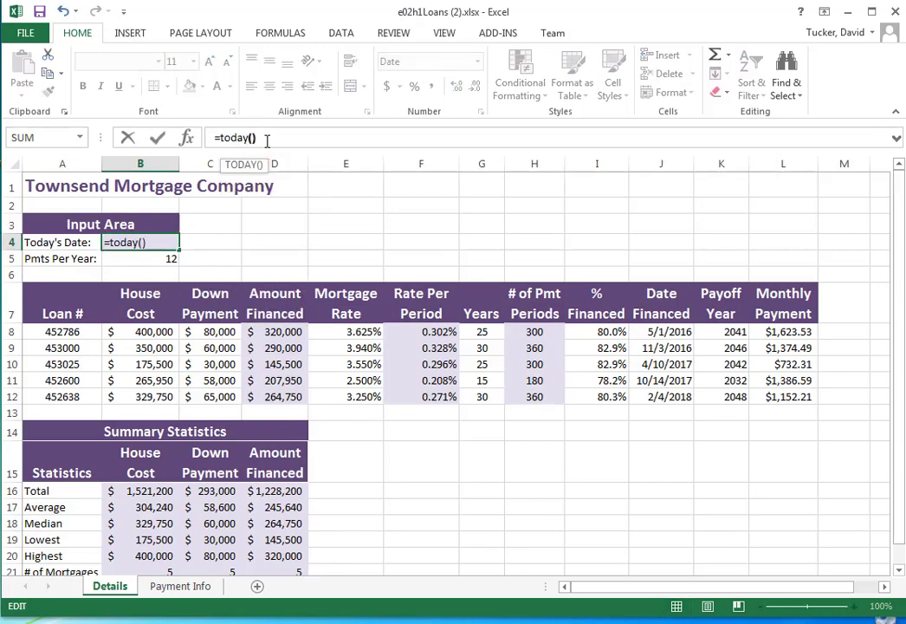
left_click(157, 138)
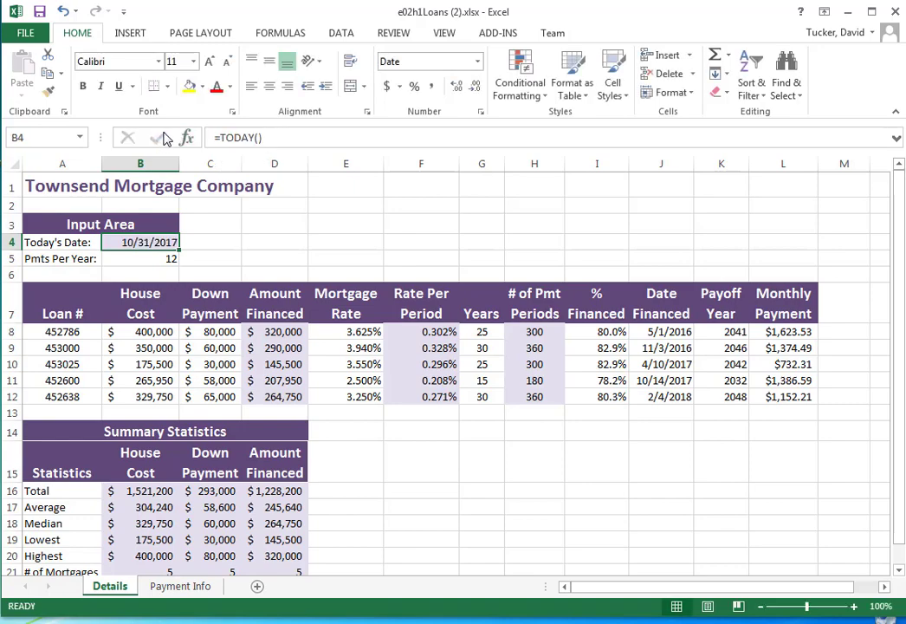